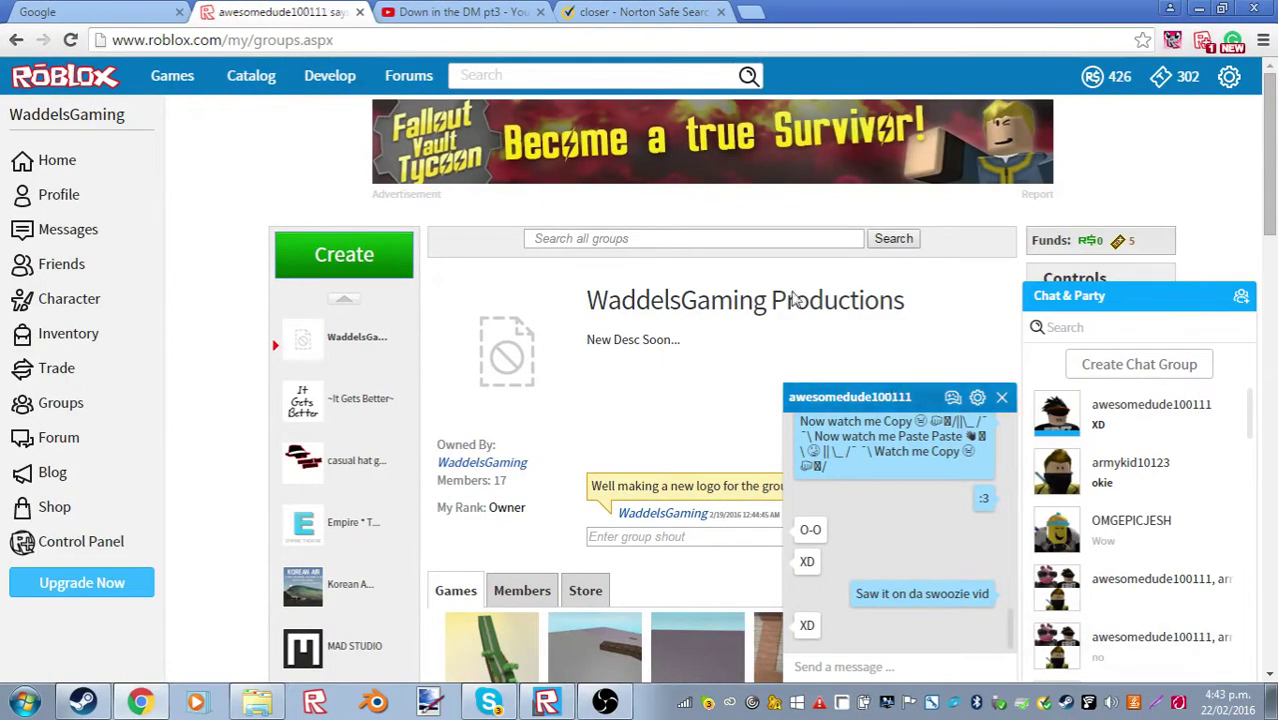
# Close the private chat window and browse the group's shout, games list and wall posts
pyautogui.scroll(-1, 862, 556)
pyautogui.click(1001, 397)
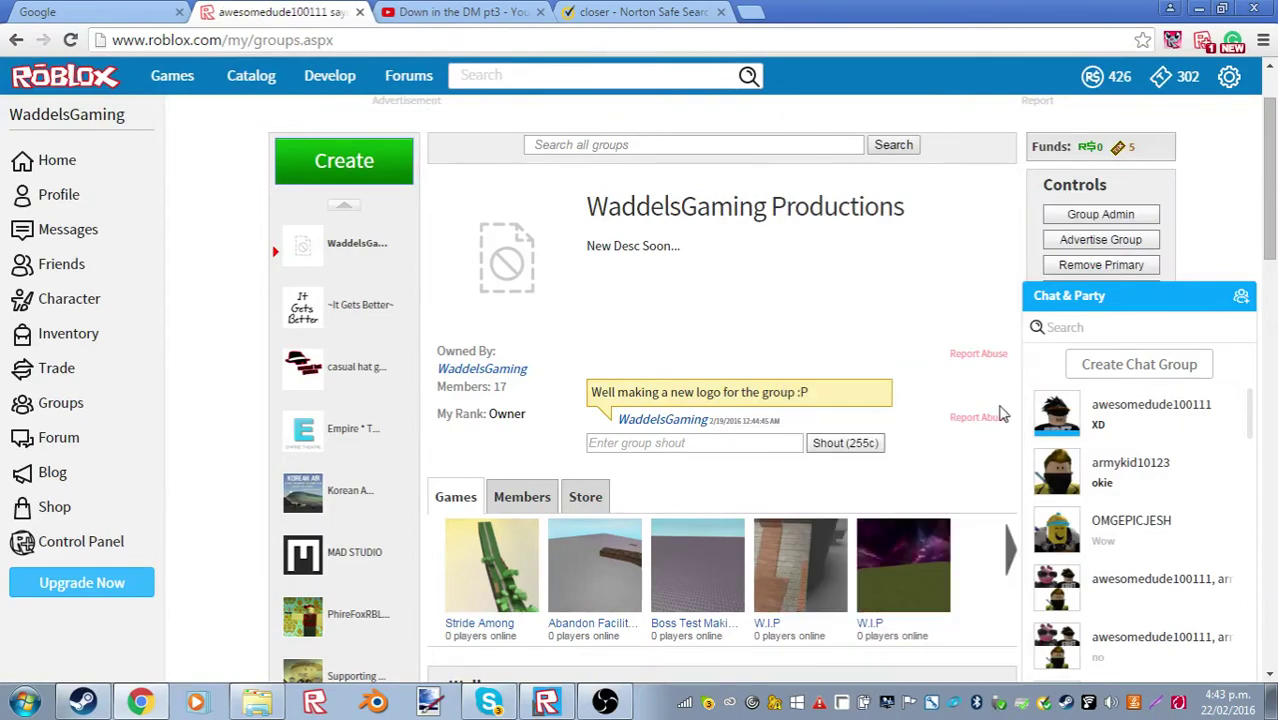
pyautogui.scroll(-3, 1003, 413)
pyautogui.scroll(-3, 1000, 435)
pyautogui.scroll(7, 850, 380)
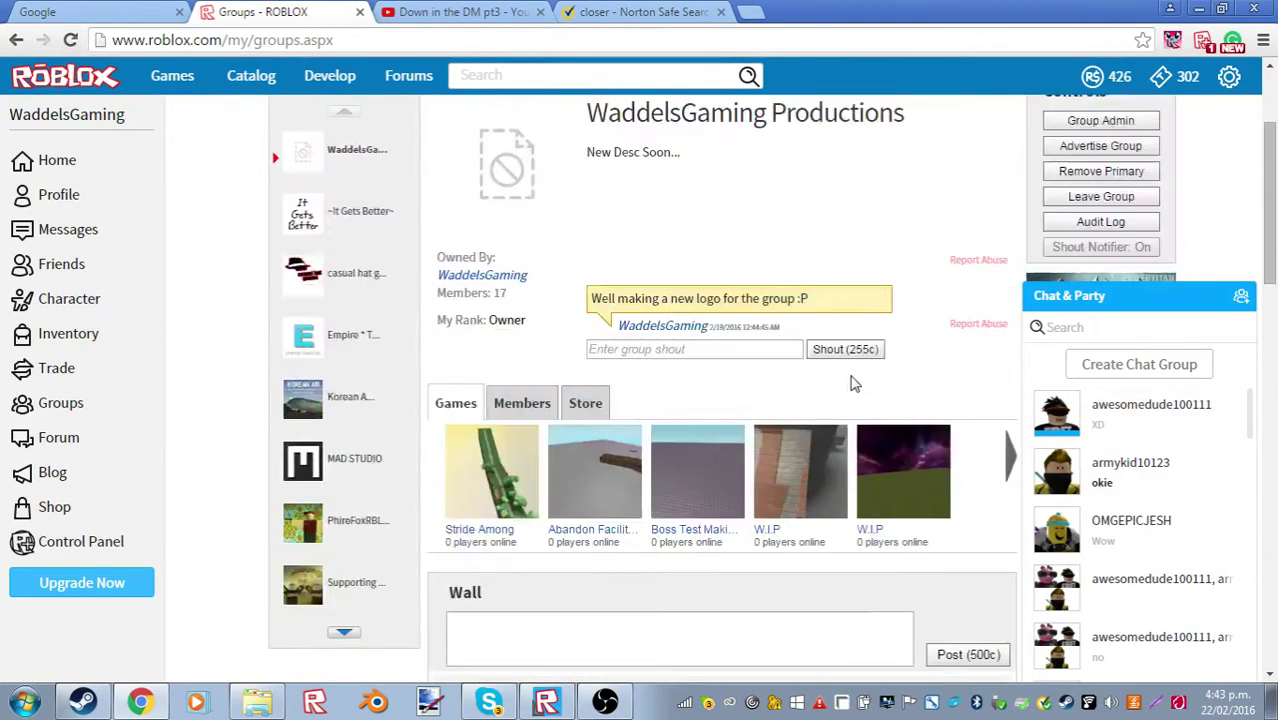
pyautogui.scroll(-1, 846, 452)
pyautogui.scroll(-4, 913, 379)
pyautogui.scroll(-10, 910, 378)
pyautogui.scroll(4, 910, 380)
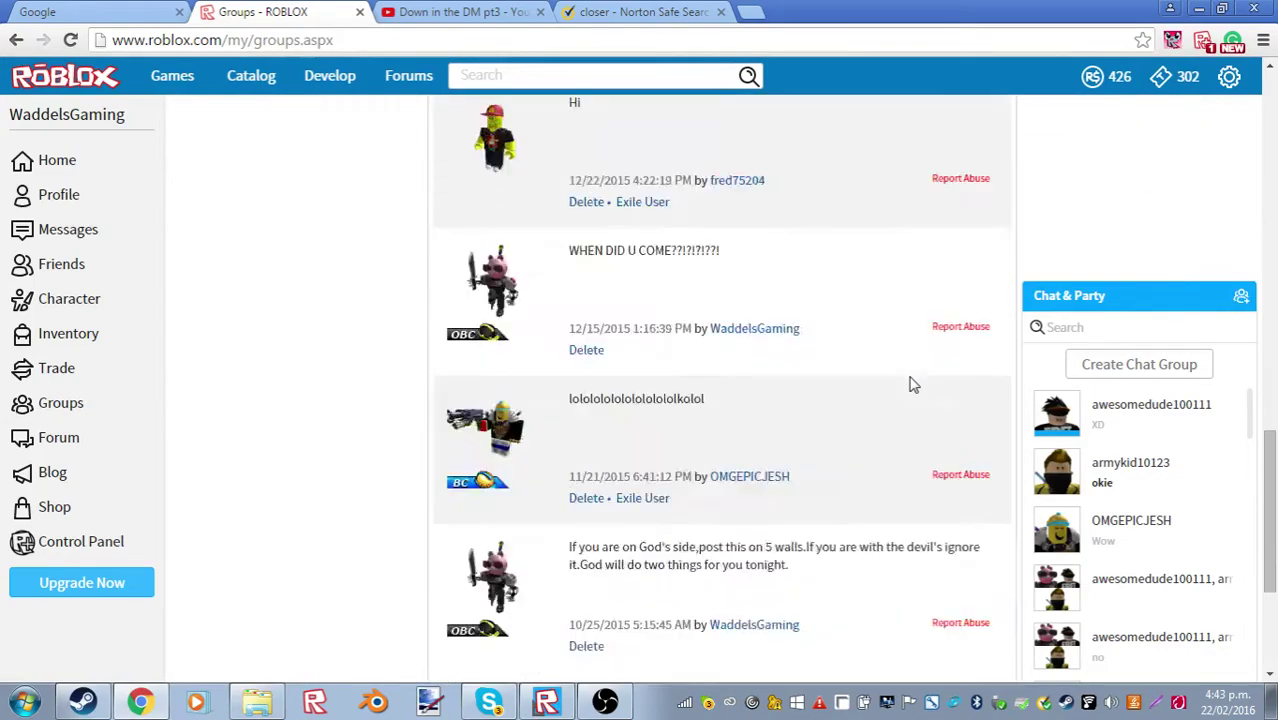
pyautogui.scroll(-5, 815, 487)
pyautogui.scroll(10, 815, 487)
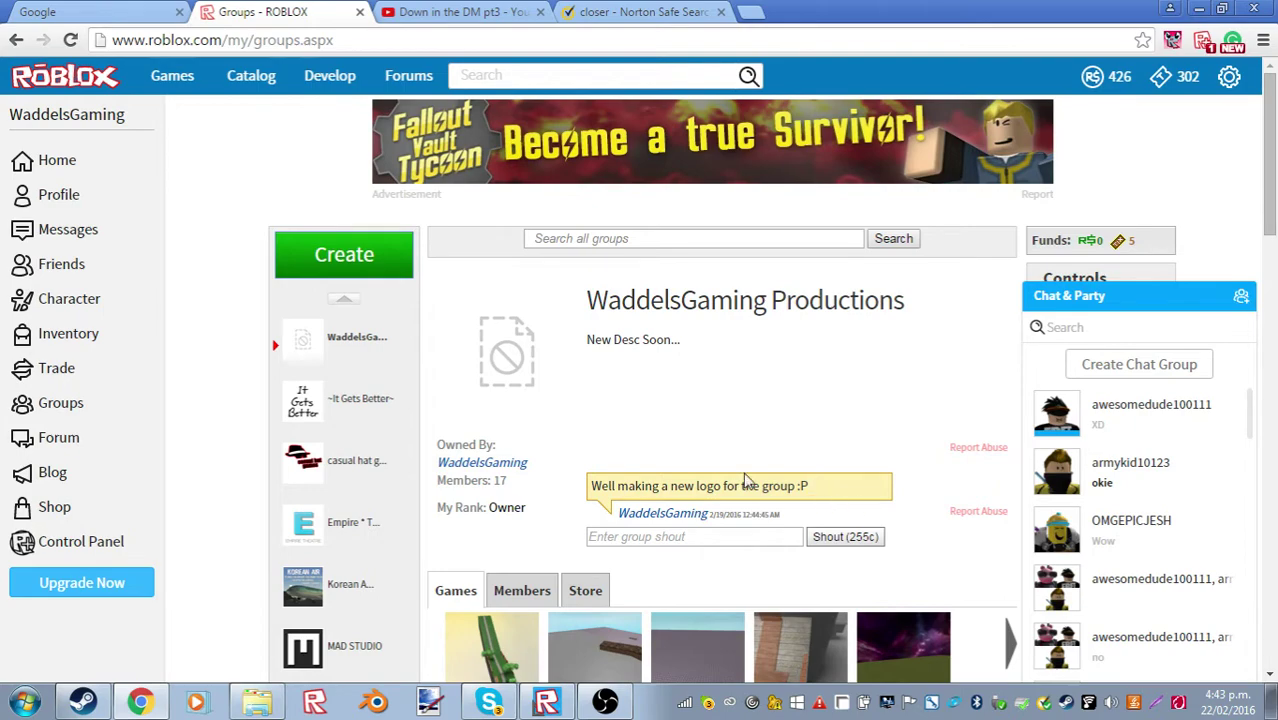
pyautogui.scroll(-3, 713, 470)
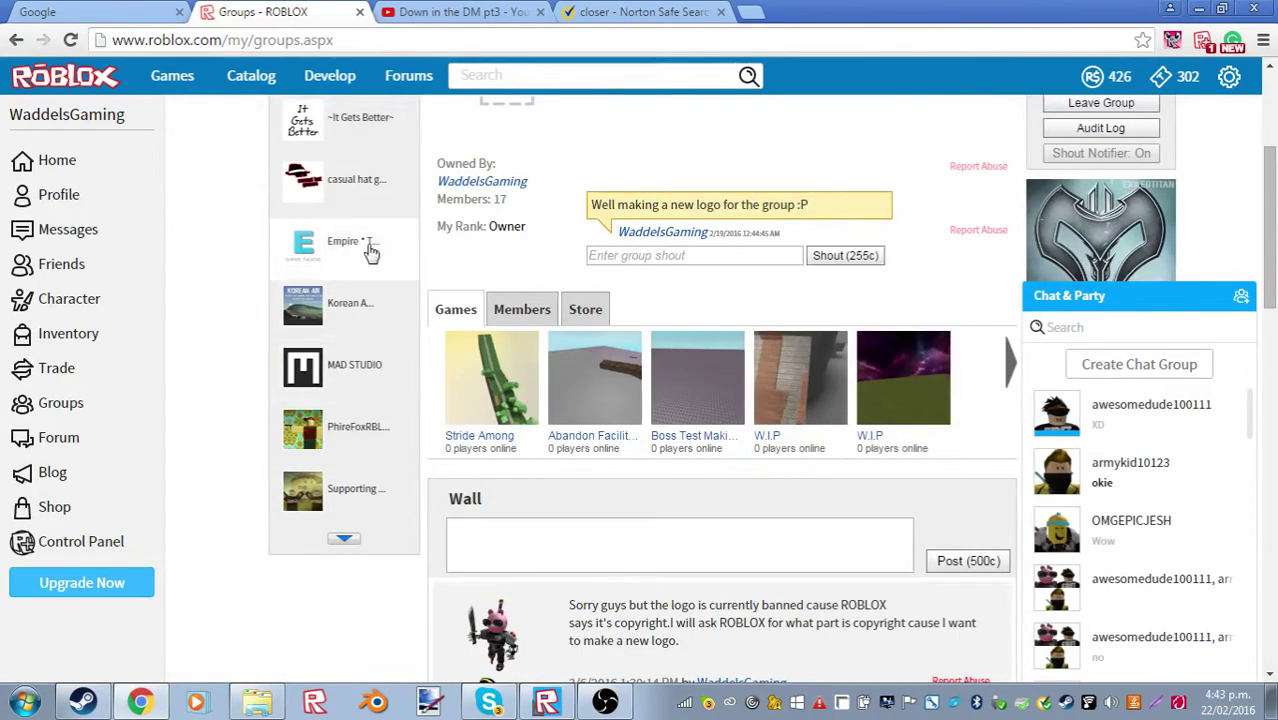
pyautogui.click(375, 309)
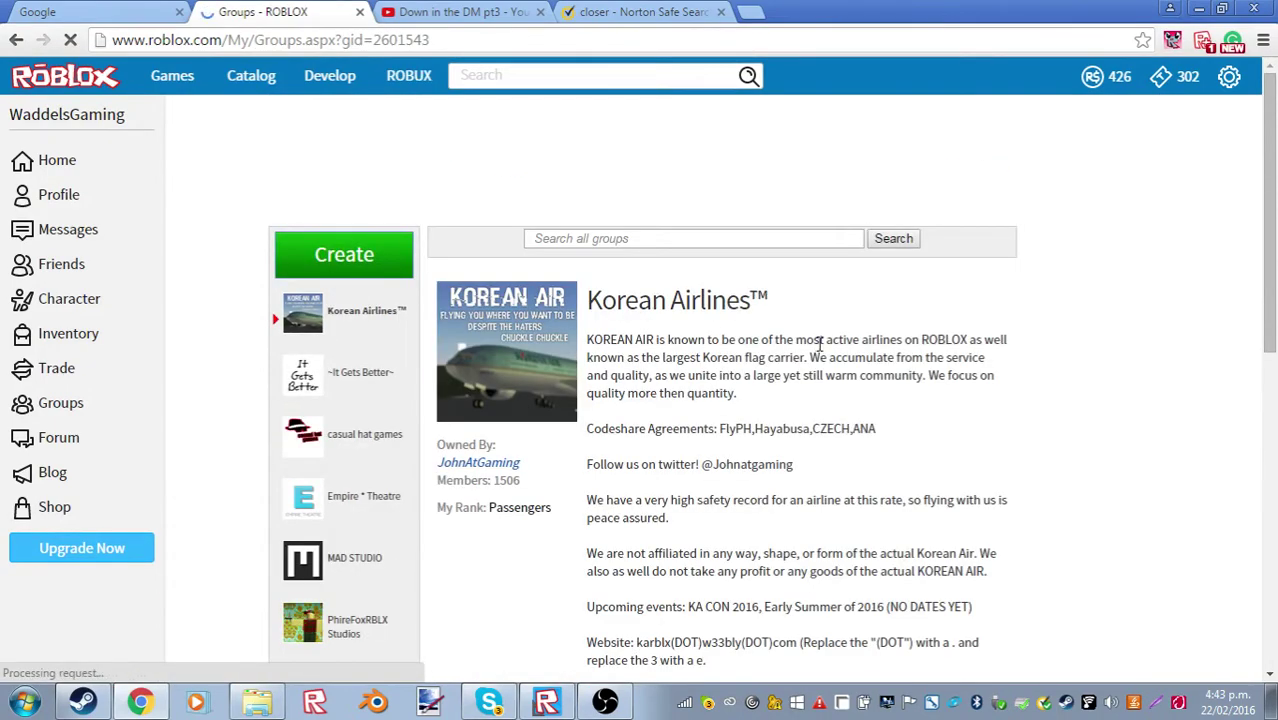
pyautogui.scroll(-3, 846, 342)
pyautogui.click(898, 408)
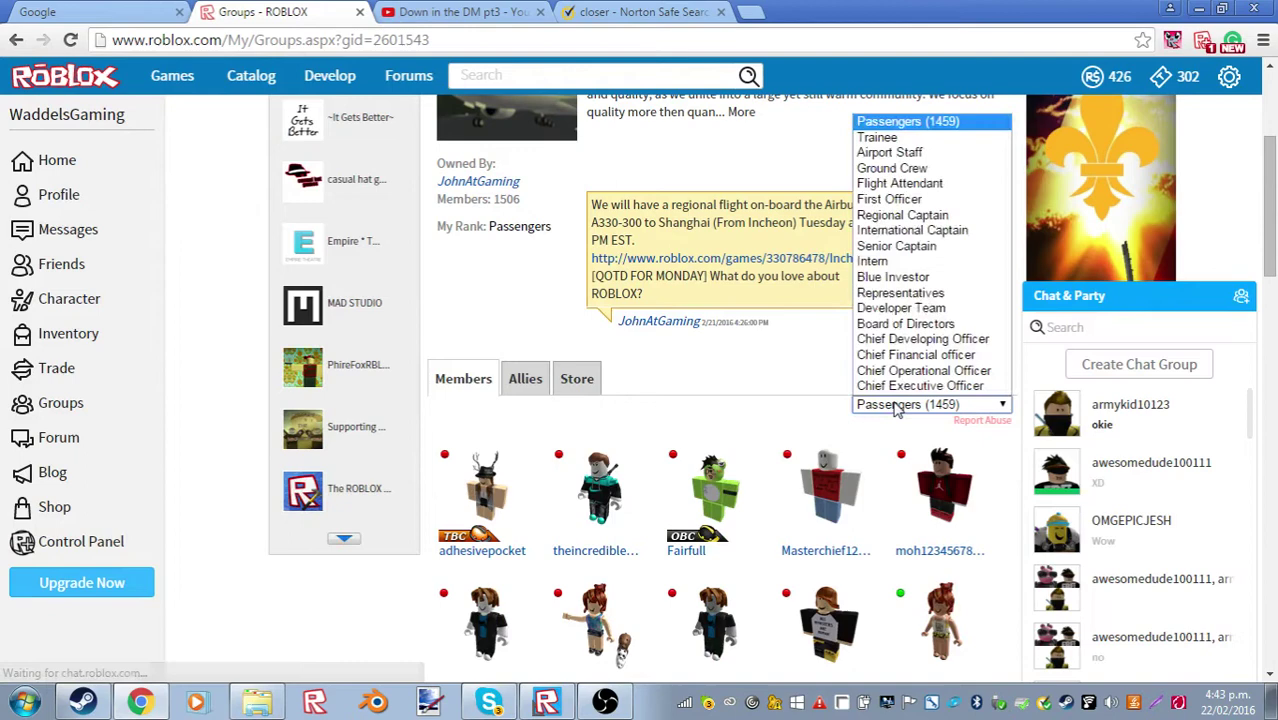
pyautogui.click(898, 406)
pyautogui.click(898, 406)
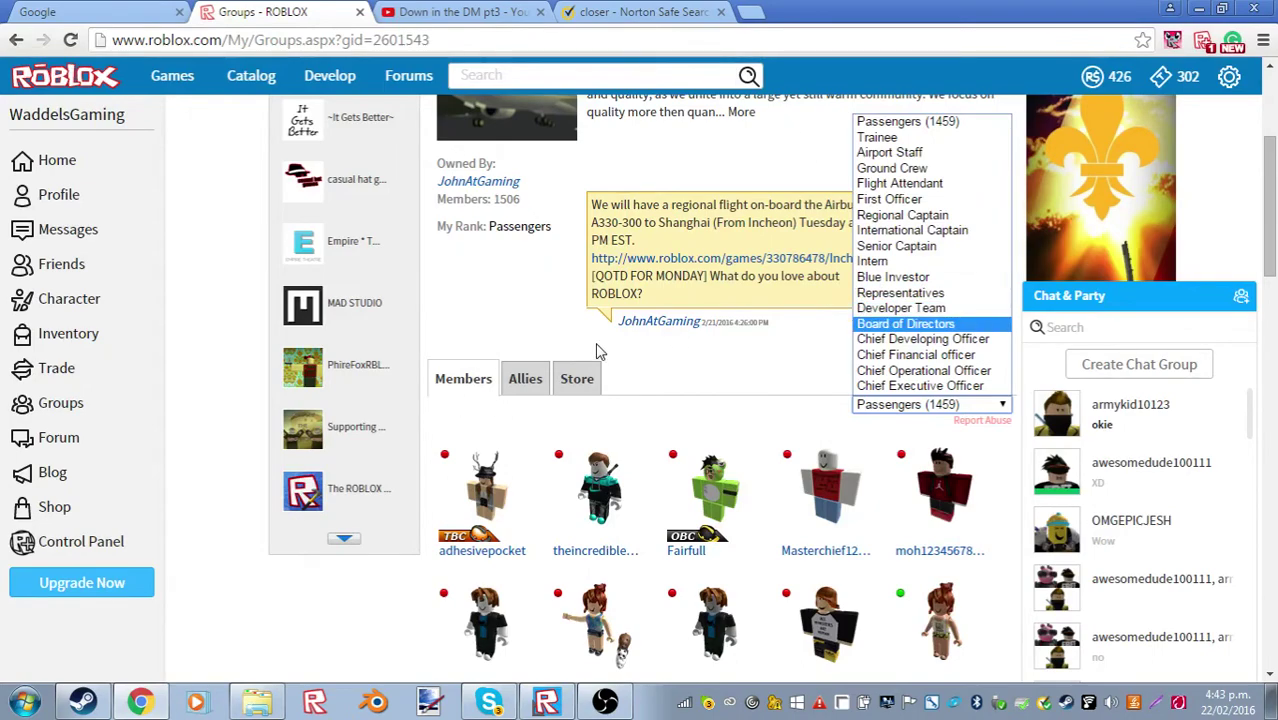
pyautogui.click(793, 388)
pyautogui.scroll(4, 428, 375)
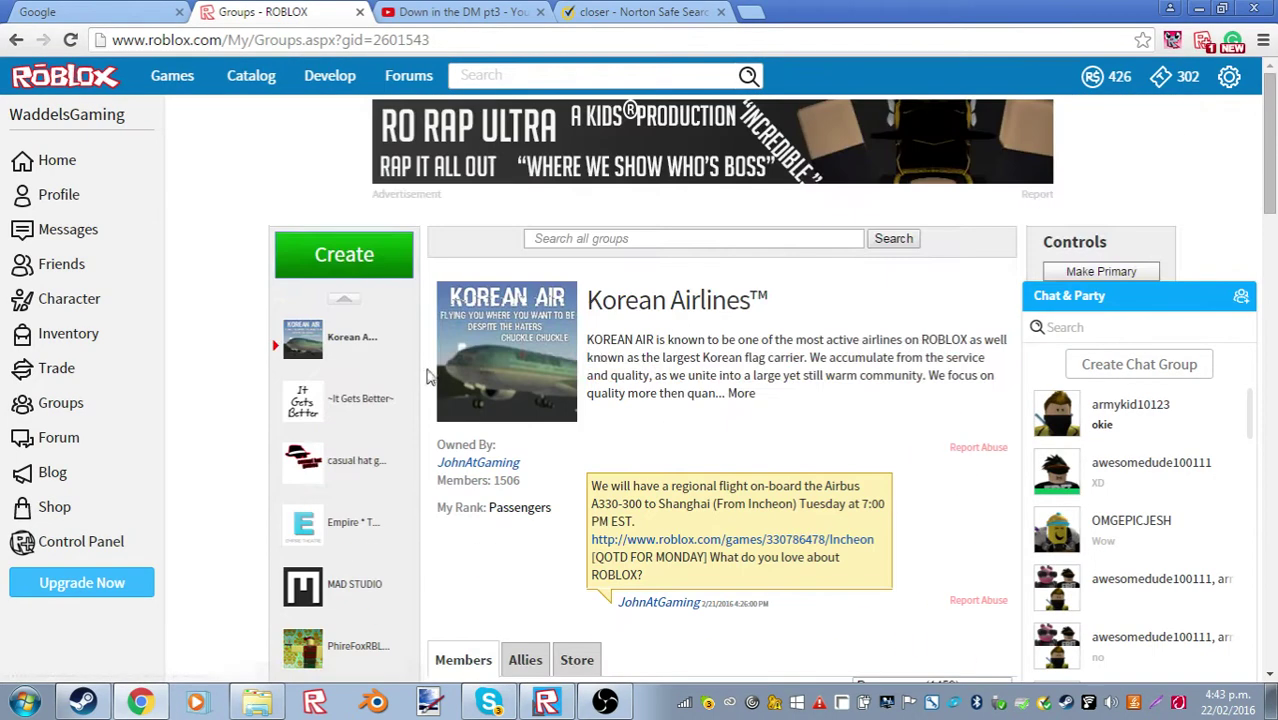
pyautogui.scroll(-3, 372, 470)
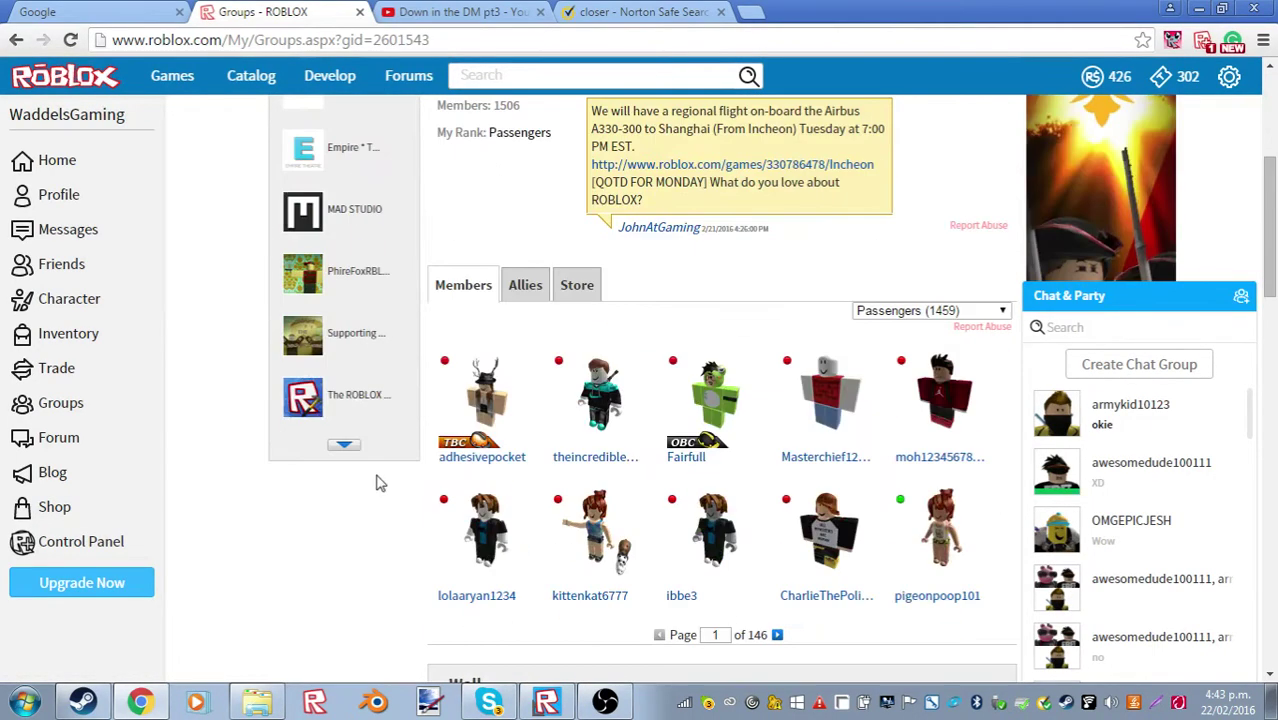
pyautogui.scroll(-4, 350, 450)
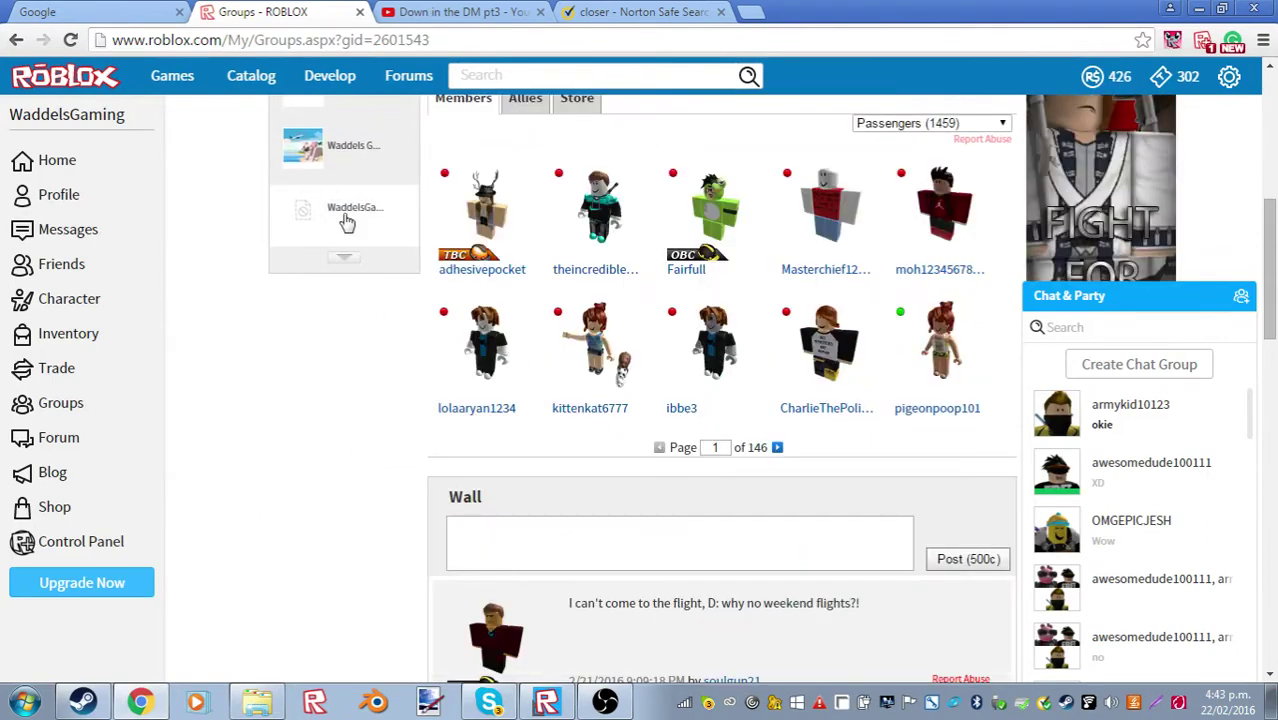
pyautogui.scroll(3, 735, 228)
pyautogui.scroll(1, 730, 290)
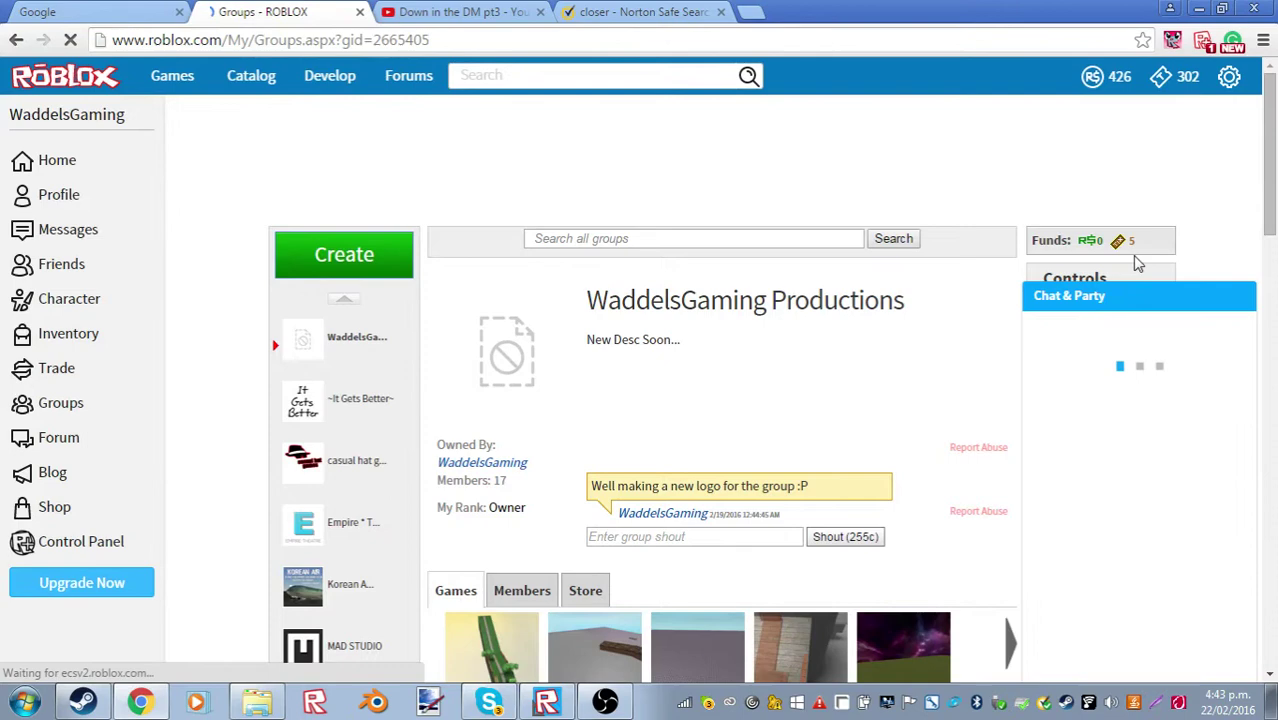
# Open WaddelsGaming Productions' group admin page and view its Roles table
pyautogui.scroll(-1, 1135, 262)
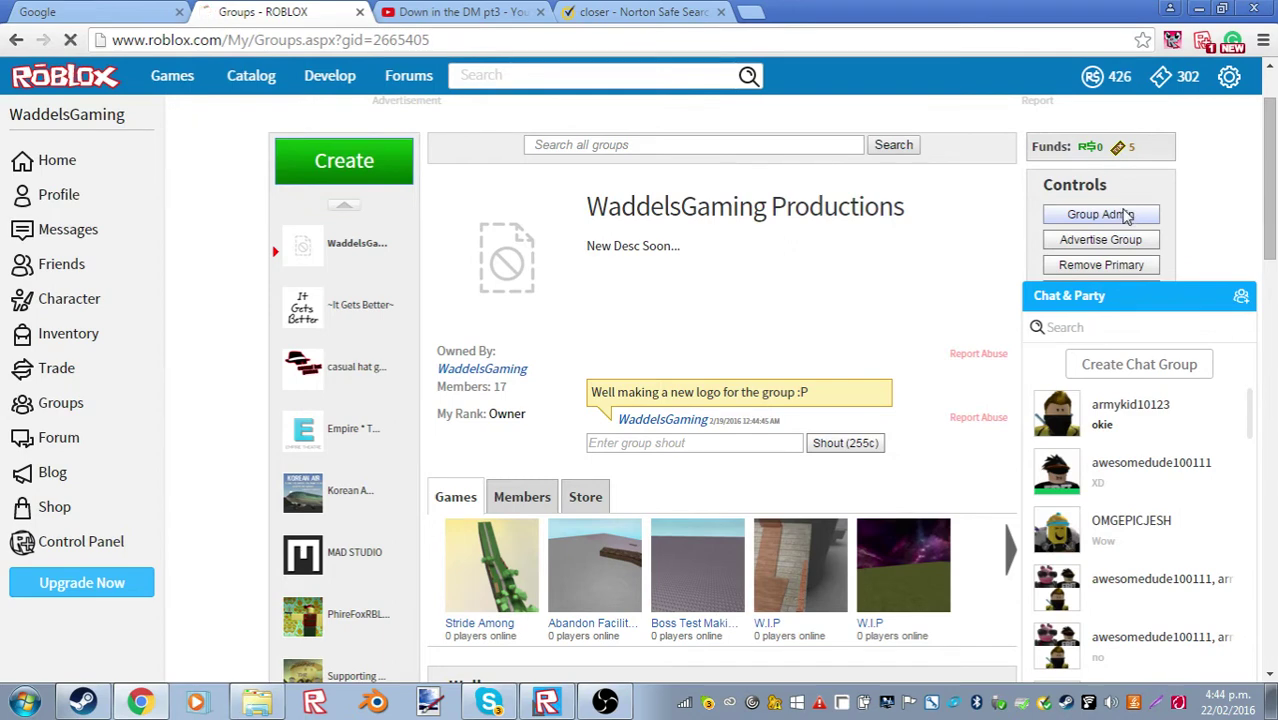
pyautogui.click(1127, 216)
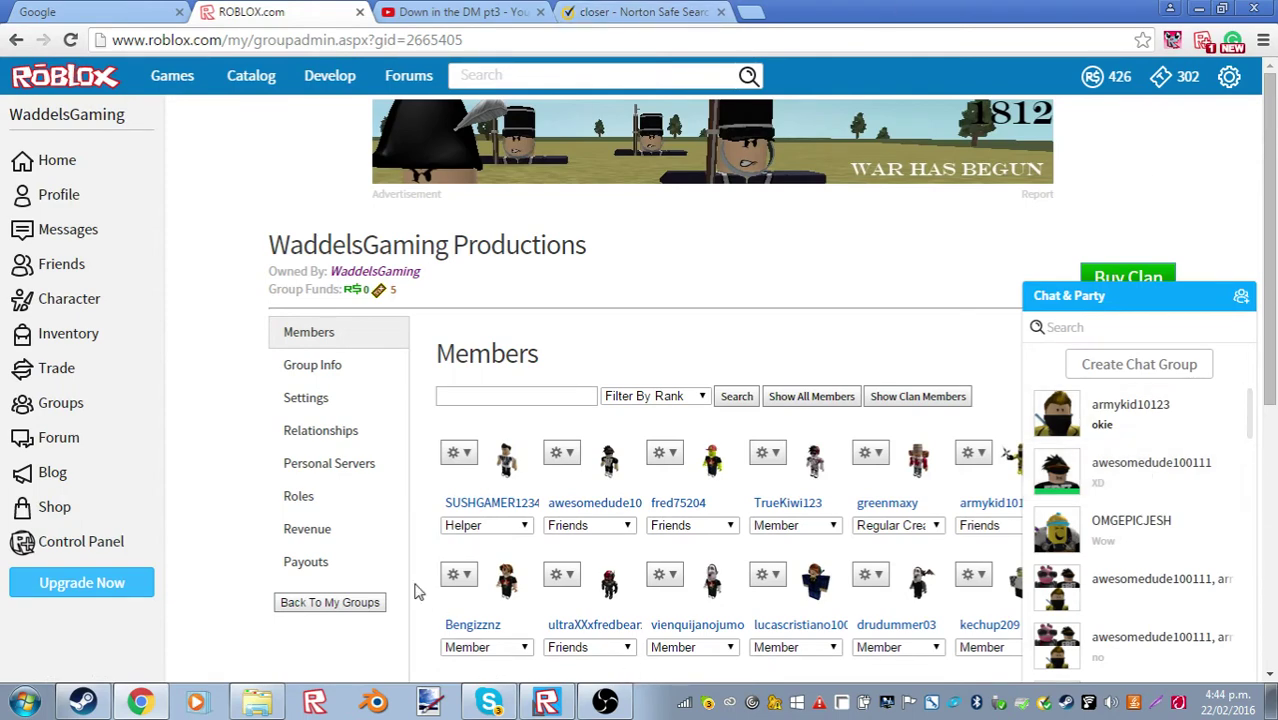
pyautogui.click(329, 503)
pyautogui.scroll(-3, 500, 420)
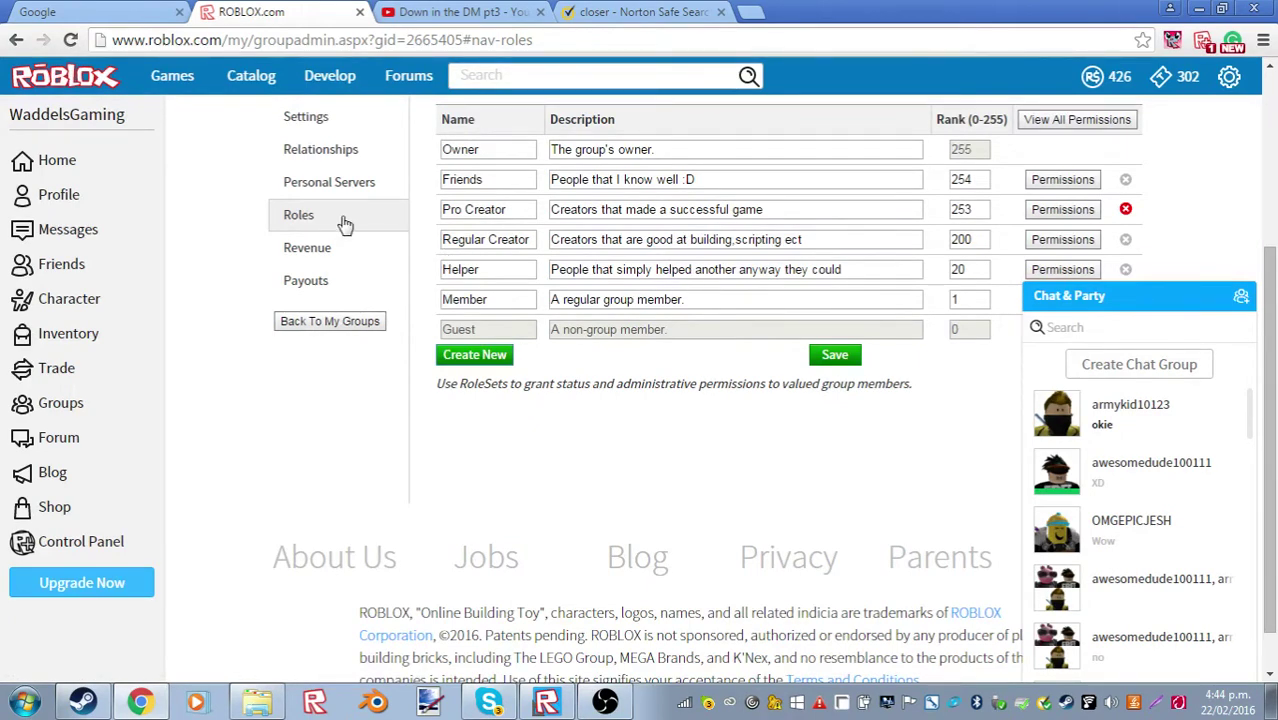
pyautogui.scroll(3, 342, 222)
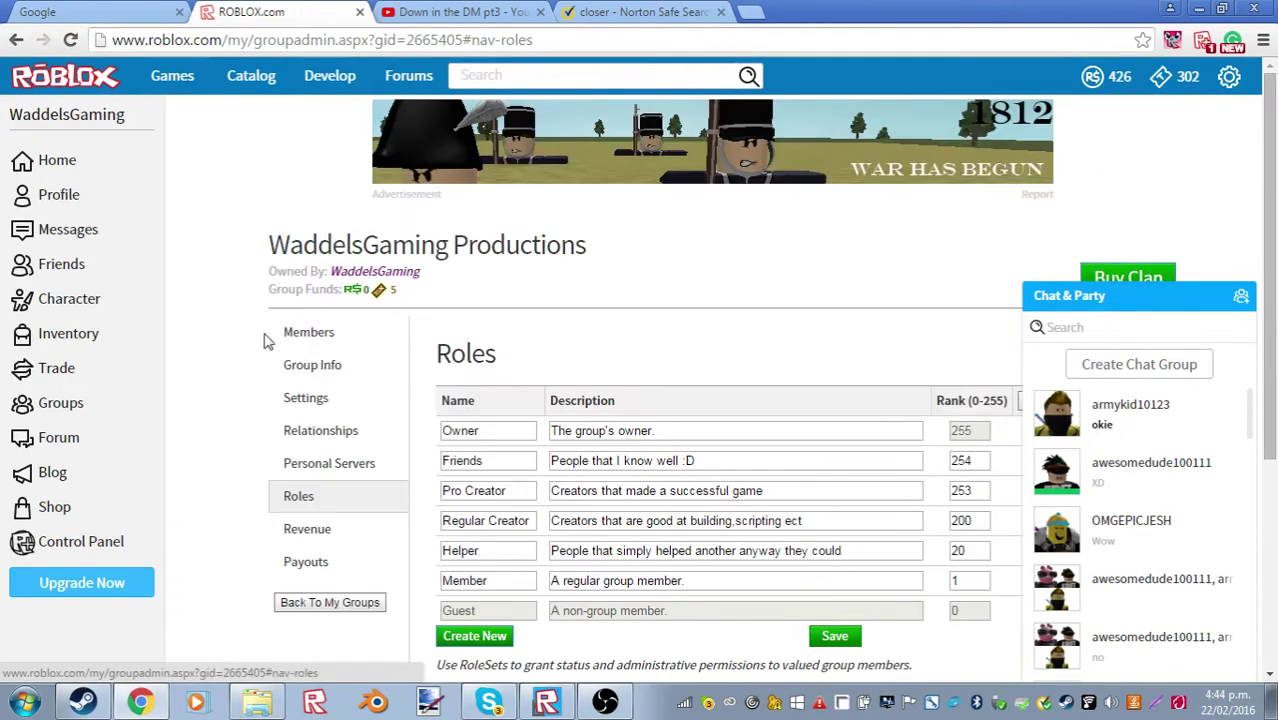
# Return to the groups list, reopen the admin page and show the Roles table again
pyautogui.click(316, 605)
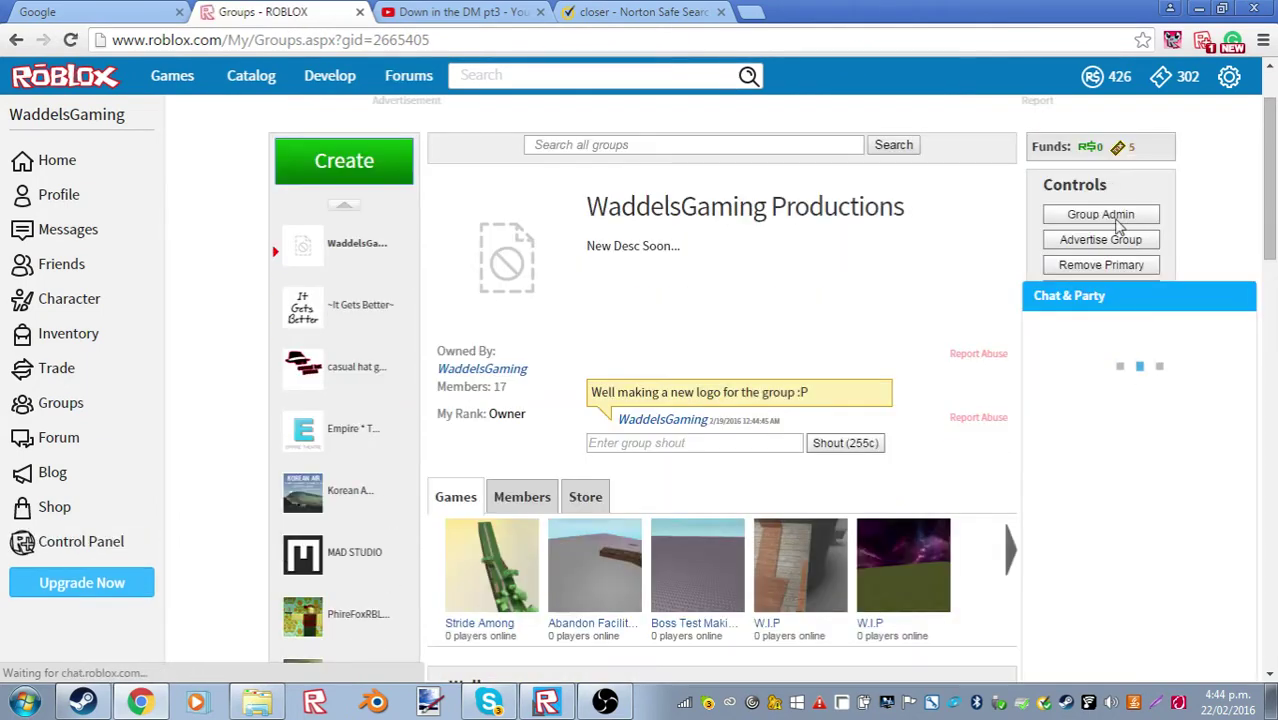
pyautogui.click(1100, 214)
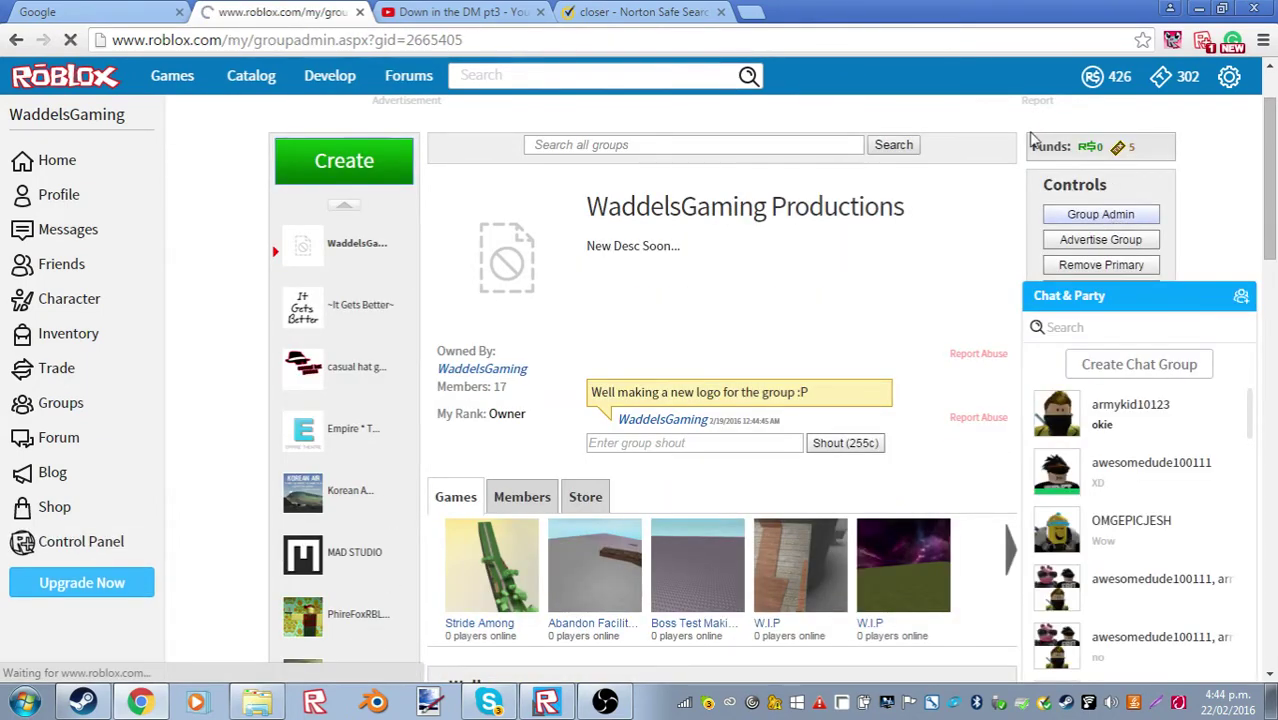
pyautogui.scroll(-2, 640, 285)
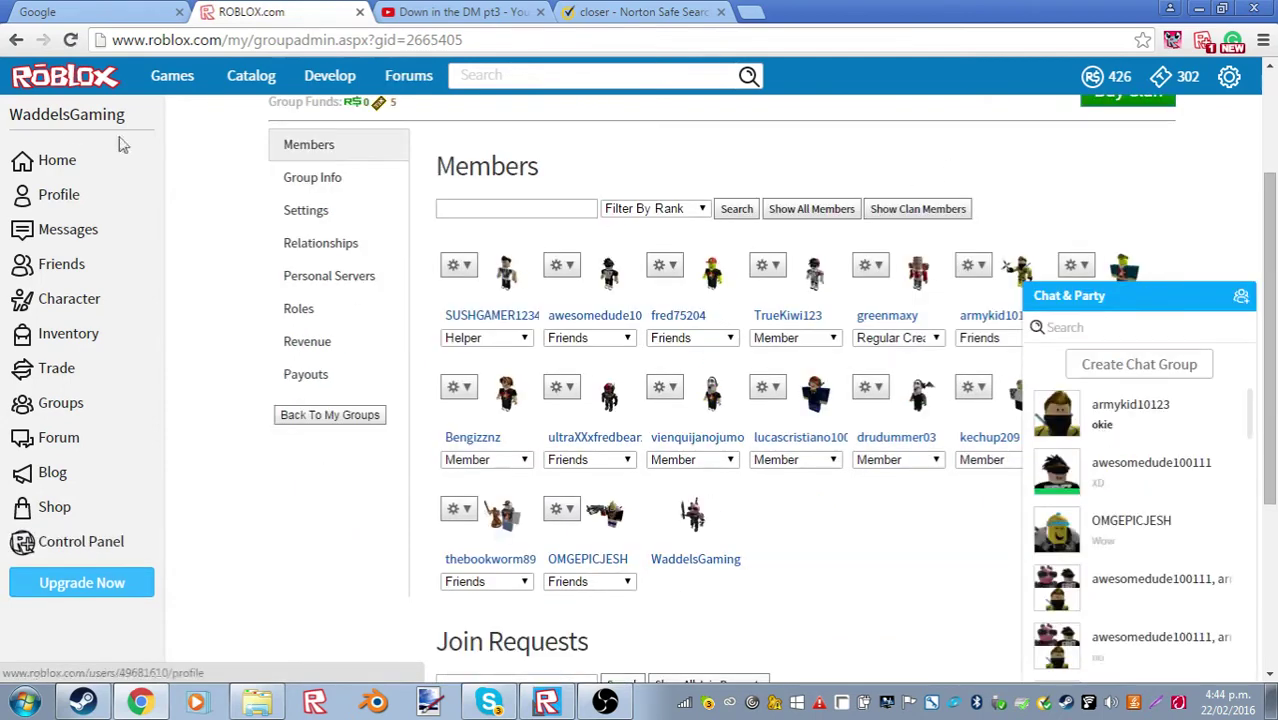
pyautogui.click(333, 308)
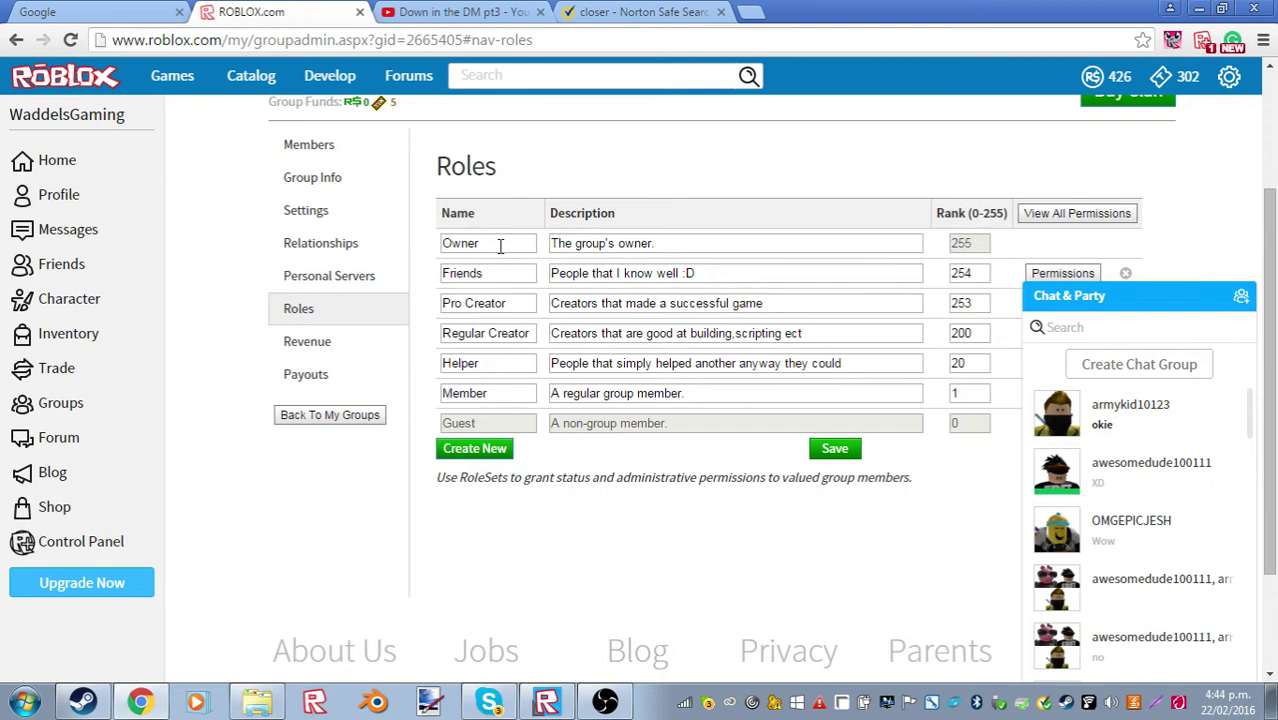
# Open the Create New Roleset form, dismiss name suggestions, and collapse the Chat & Party panel
pyautogui.click(468, 456)
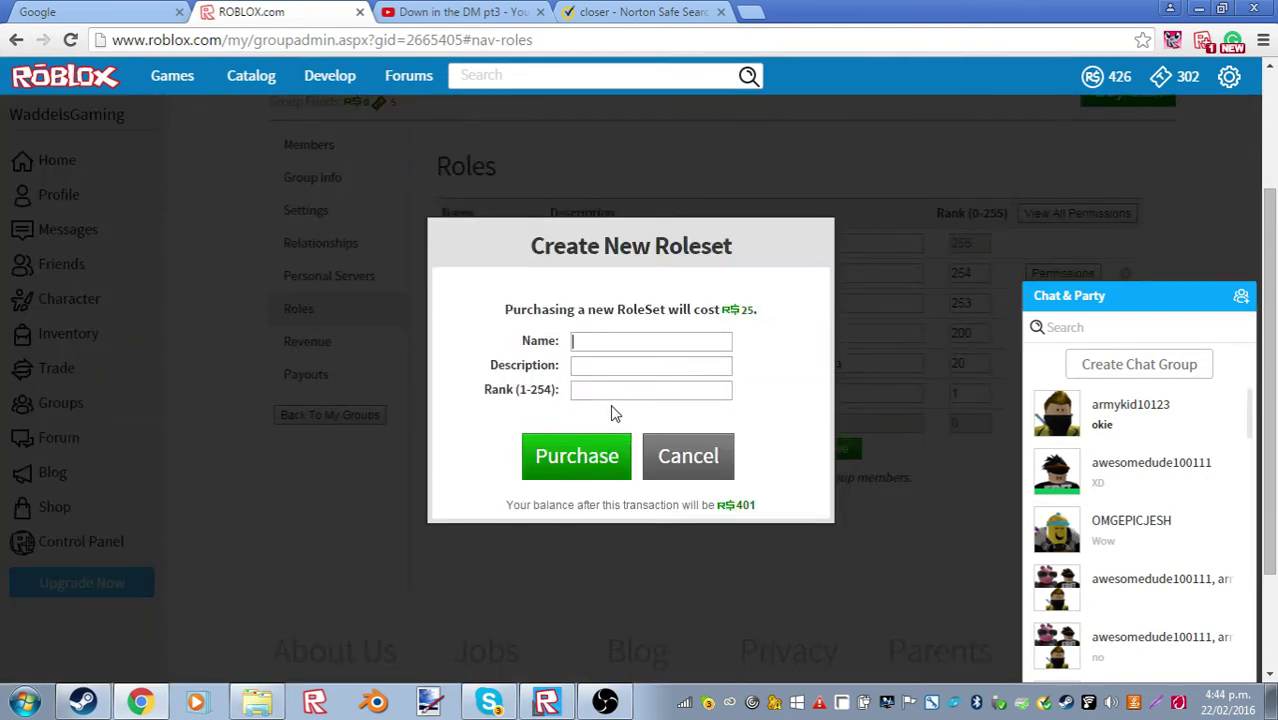
pyautogui.click(722, 341)
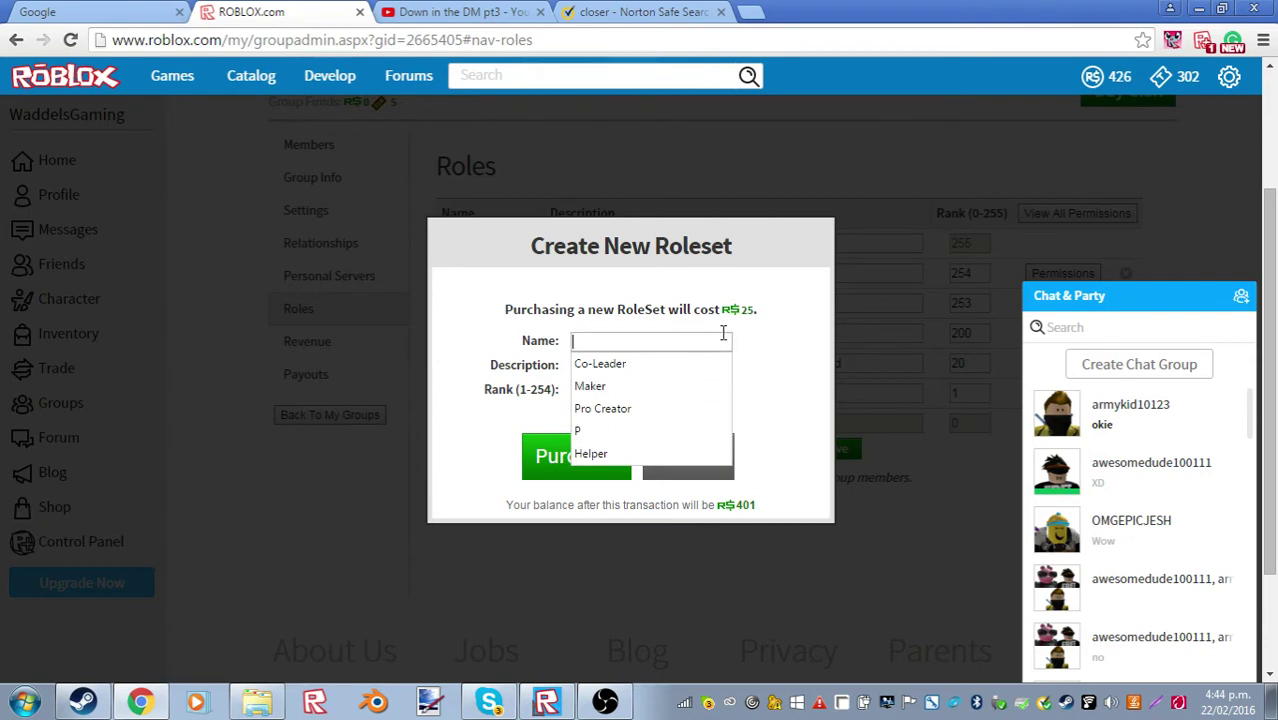
pyautogui.moveTo(758, 307); pyautogui.dragTo(804, 313)
pyautogui.click(772, 357)
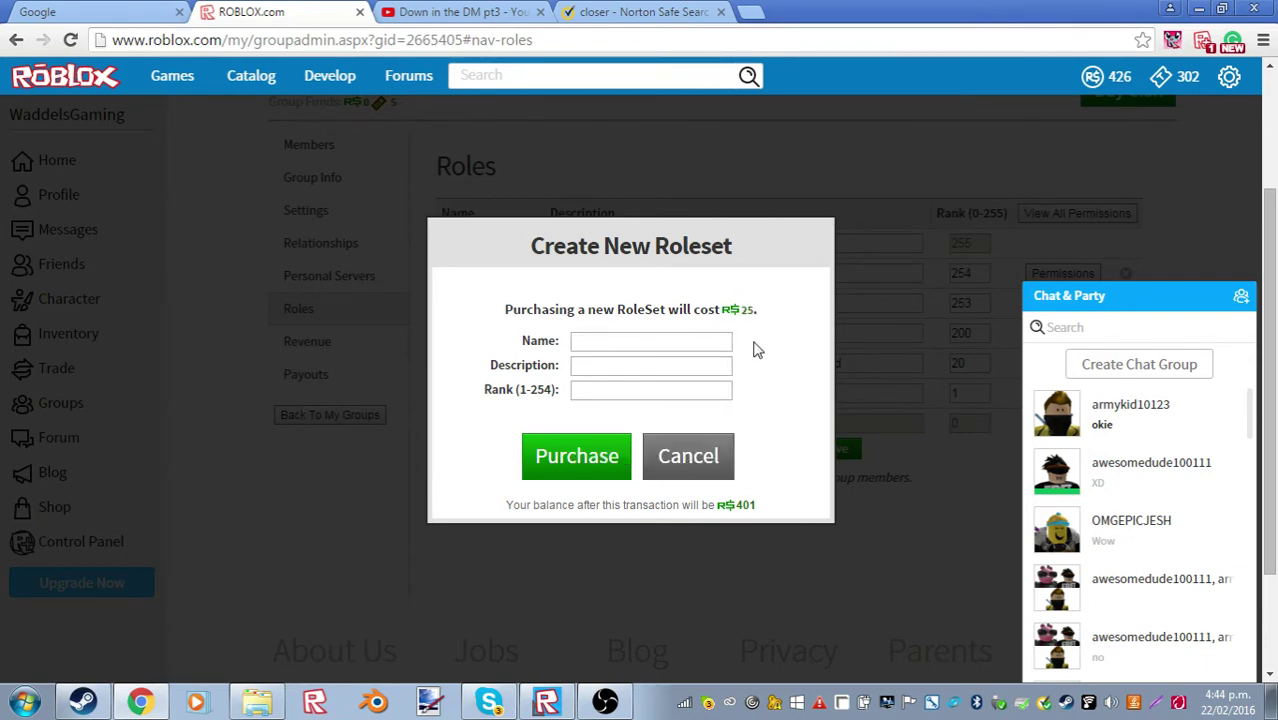
pyautogui.click(1155, 308)
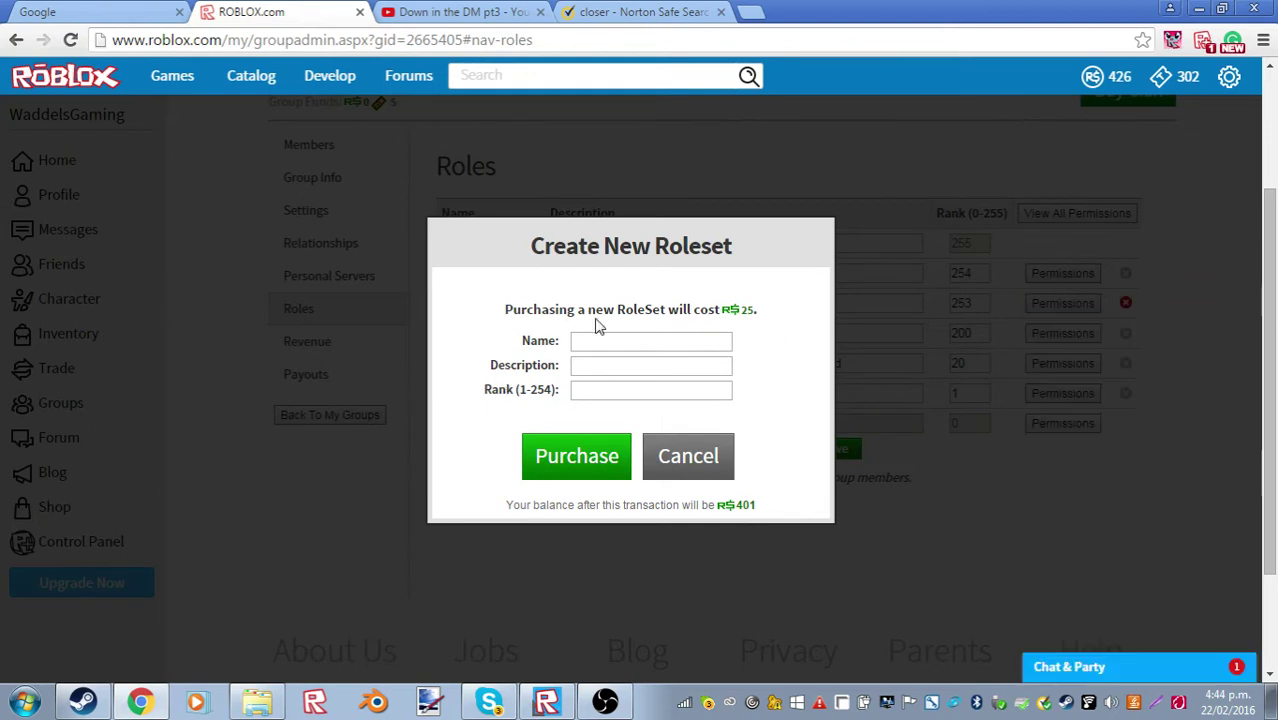
pyautogui.click(628, 338)
# Enter 'Test' as the new role's description, correcting the mistyped text
pyautogui.click(610, 368)
pyautogui.click(616, 369)
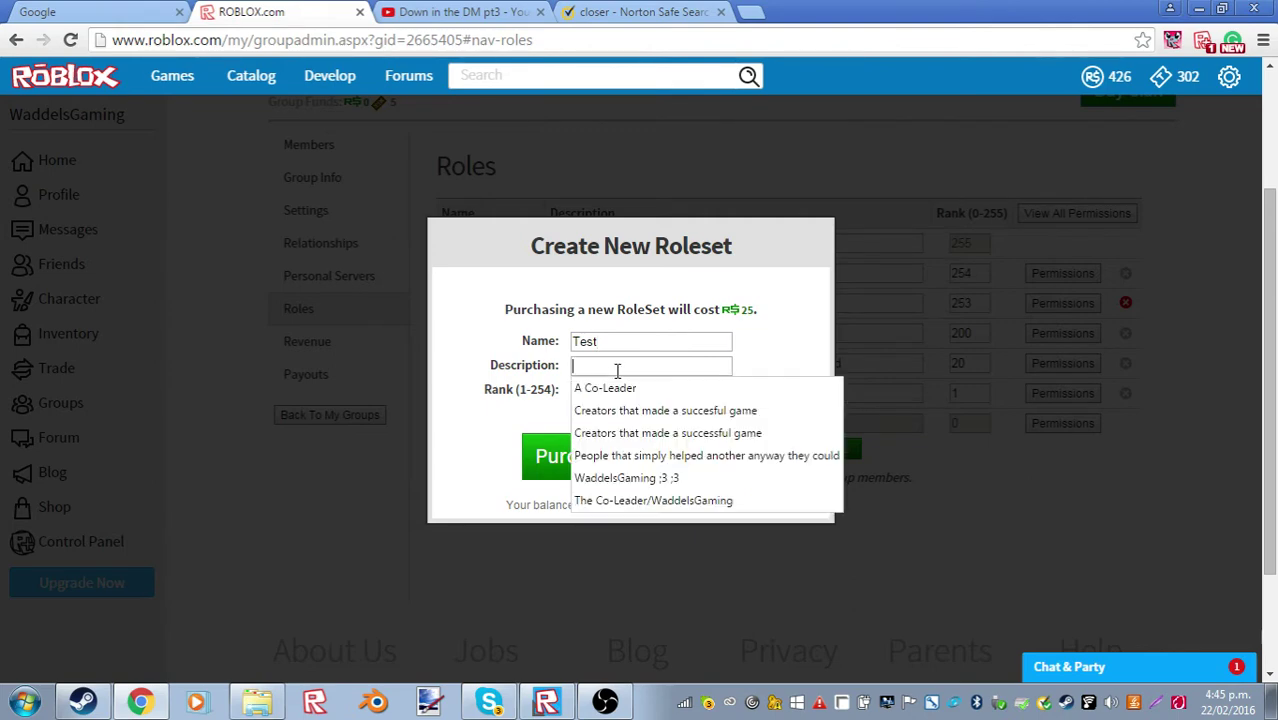
pyautogui.write('WAJD')
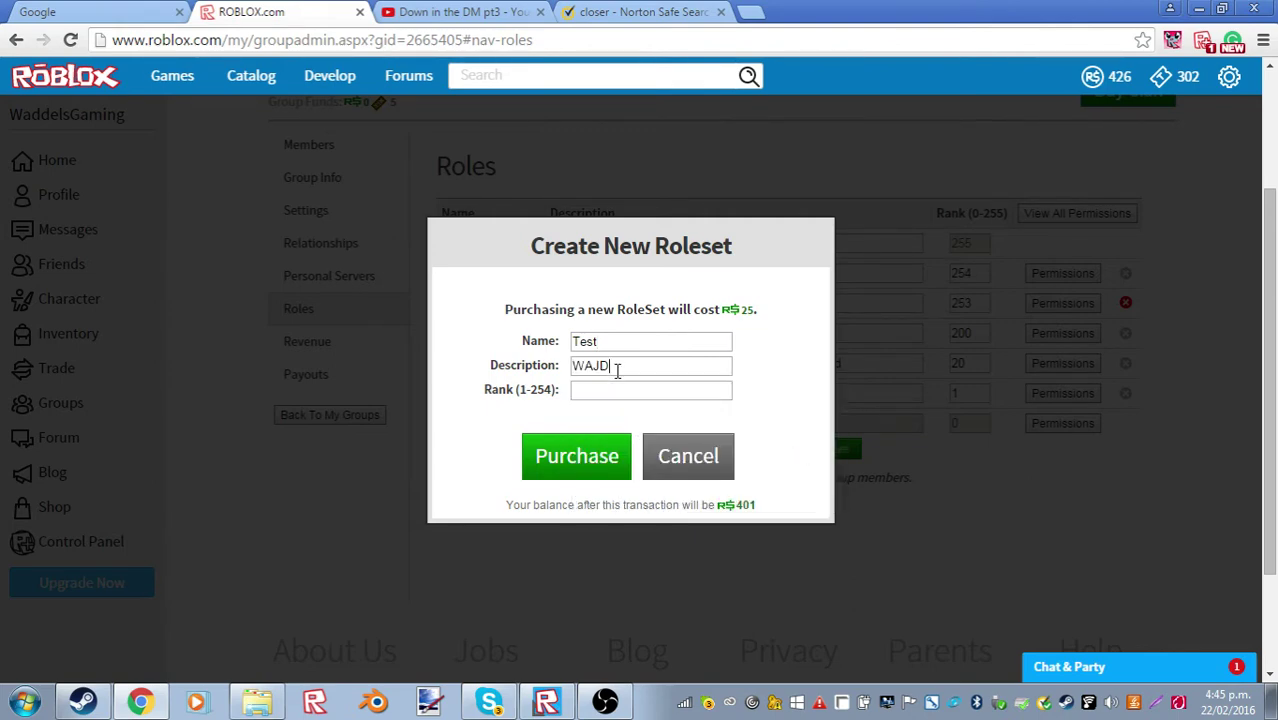
pyautogui.write('A')
pyautogui.press('BackSpace')
pyautogui.press('BackSpace')
pyautogui.press('BackSpace')
pyautogui.press('BackSpace')
pyautogui.press('BackSpace')
pyautogui.write('Testw')
# Scroll up and down the page to review the filled-in Test roleset form
pyautogui.scroll(-1, 970, 330)
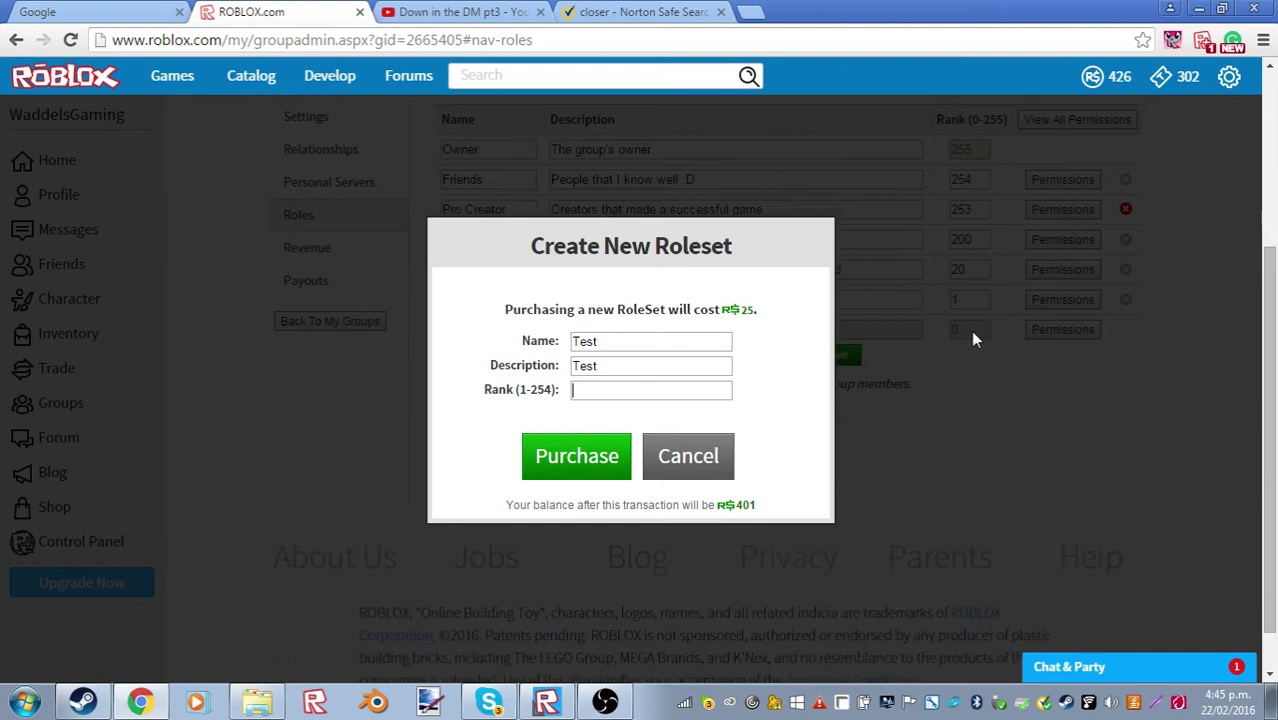
pyautogui.scroll(1, 970, 330)
pyautogui.scroll(-1, 970, 330)
pyautogui.scroll(-1, 970, 330)
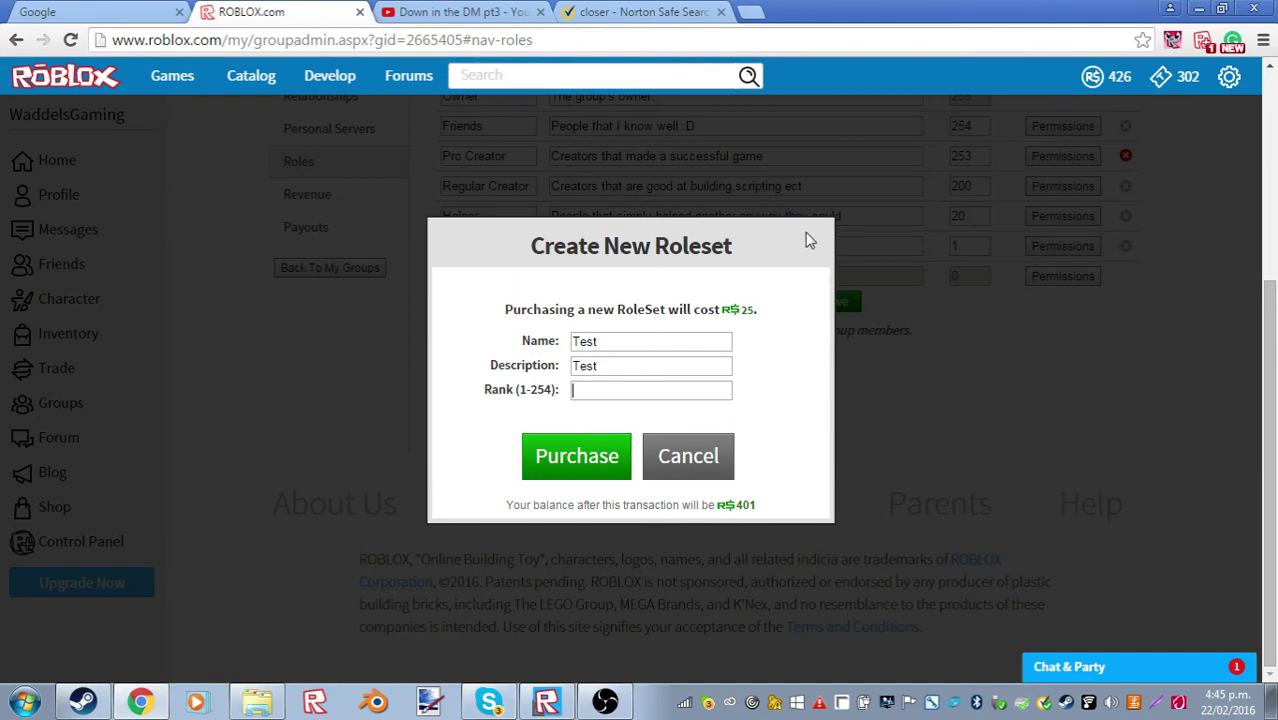
pyautogui.scroll(1, 680, 195)
pyautogui.scroll(-1, 670, 200)
pyautogui.scroll(2, 983, 218)
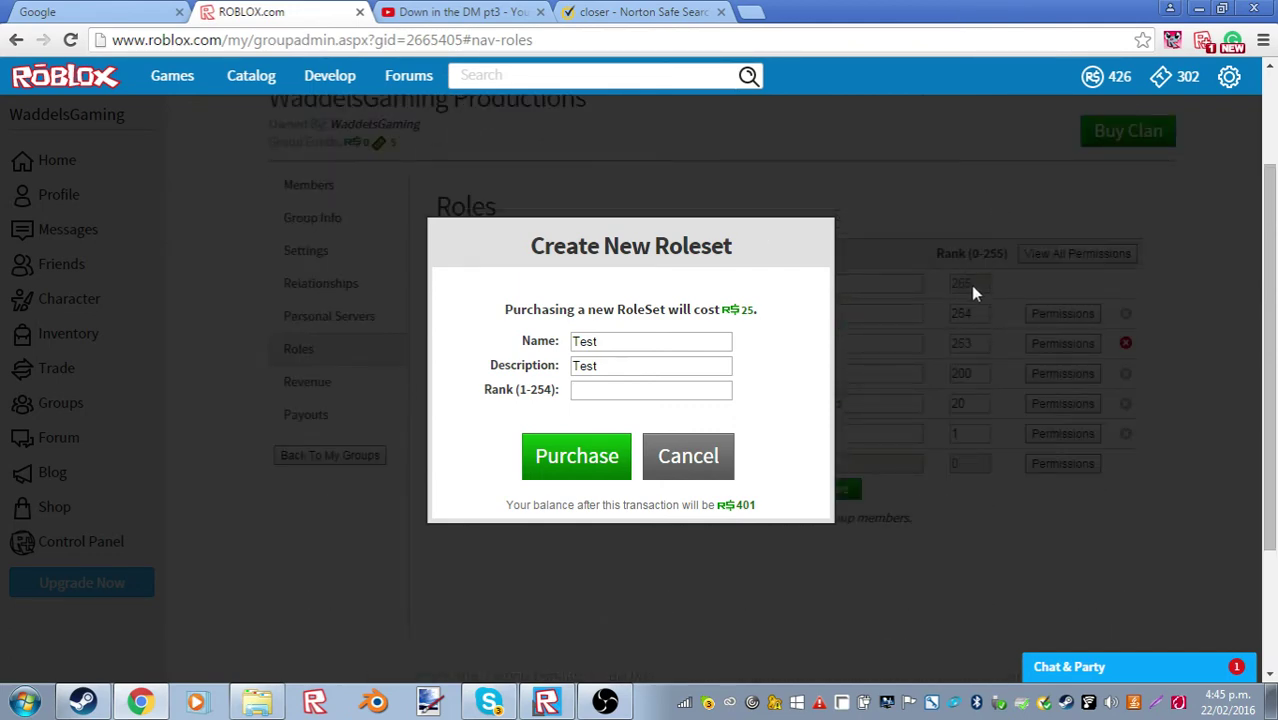
pyautogui.scroll(-1, 970, 285)
pyautogui.scroll(-1, 800, 190)
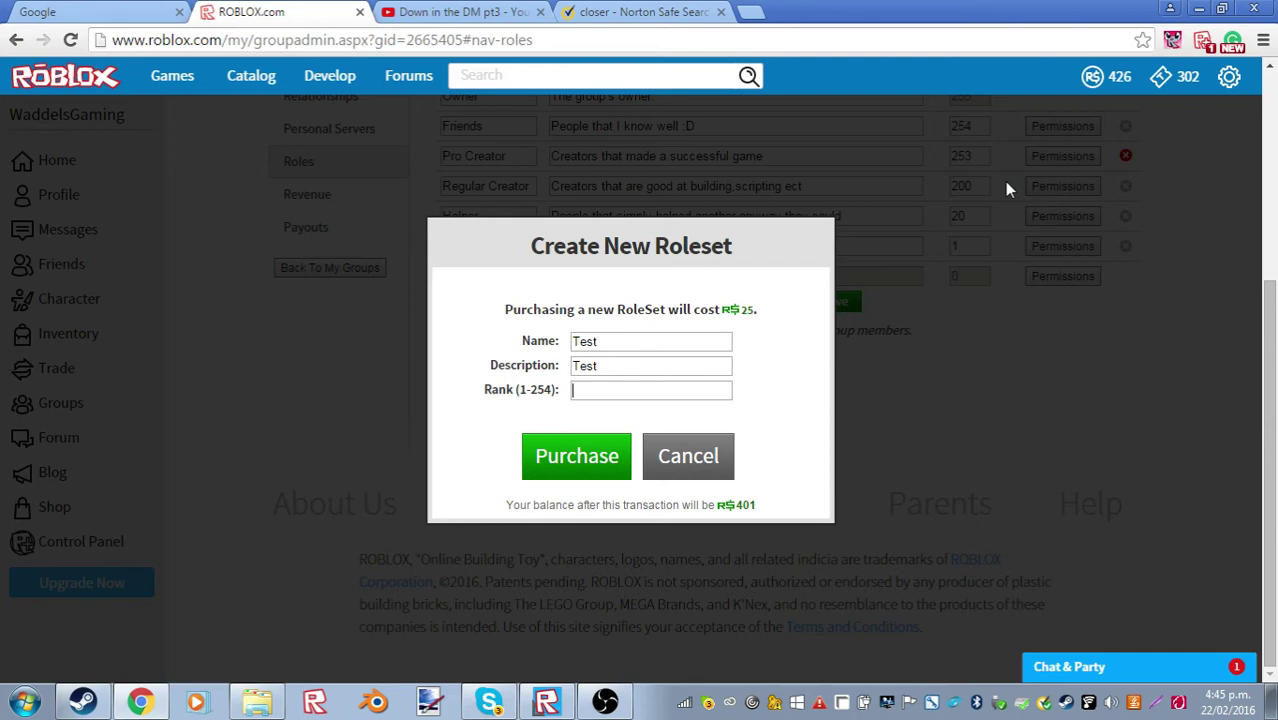
# Close the roleset form unpurchased and clear stray text selections in the Roles table
pyautogui.click(975, 235)
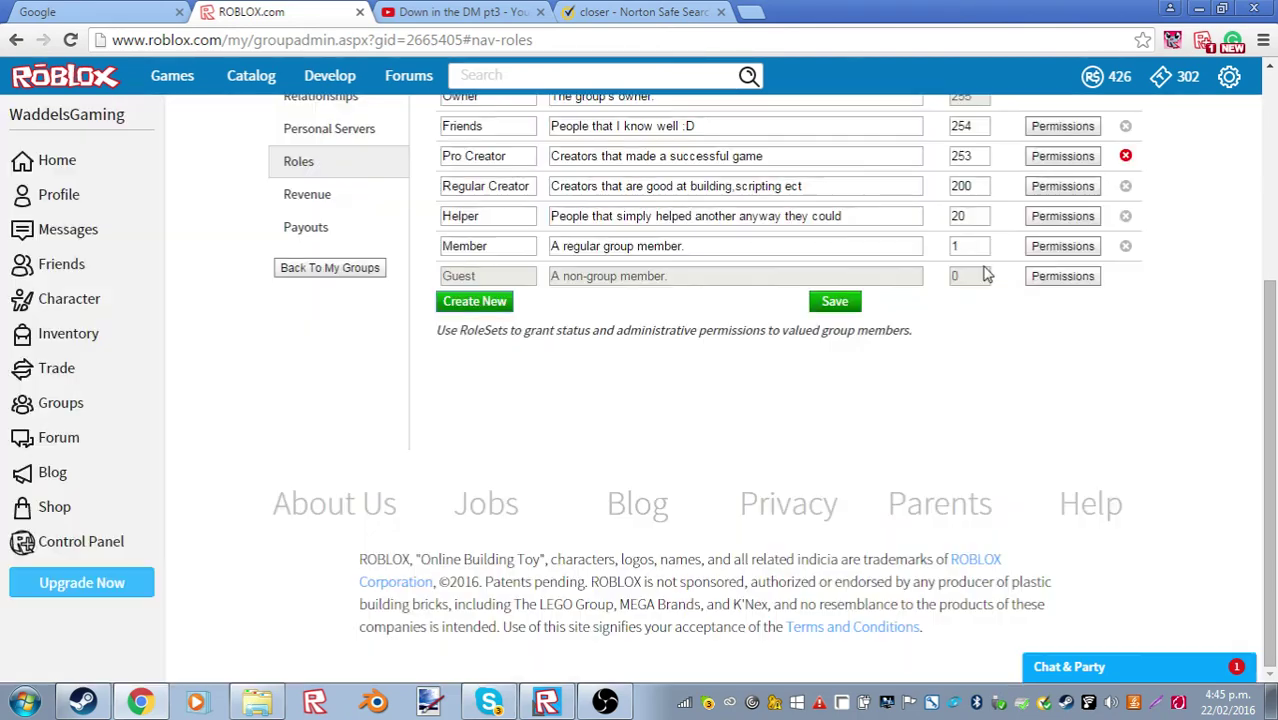
pyautogui.scroll(2, 970, 314)
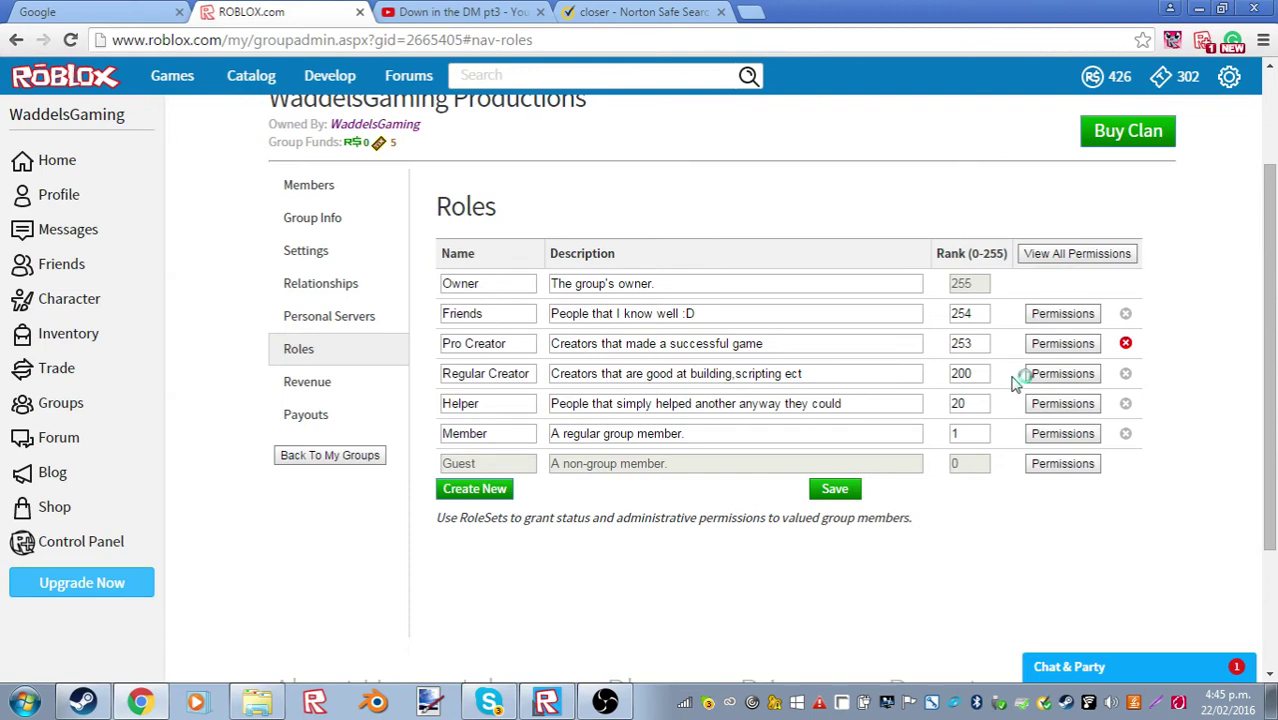
pyautogui.moveTo(869, 360); pyautogui.dragTo(594, 277)
pyautogui.scroll(-1, 594, 280)
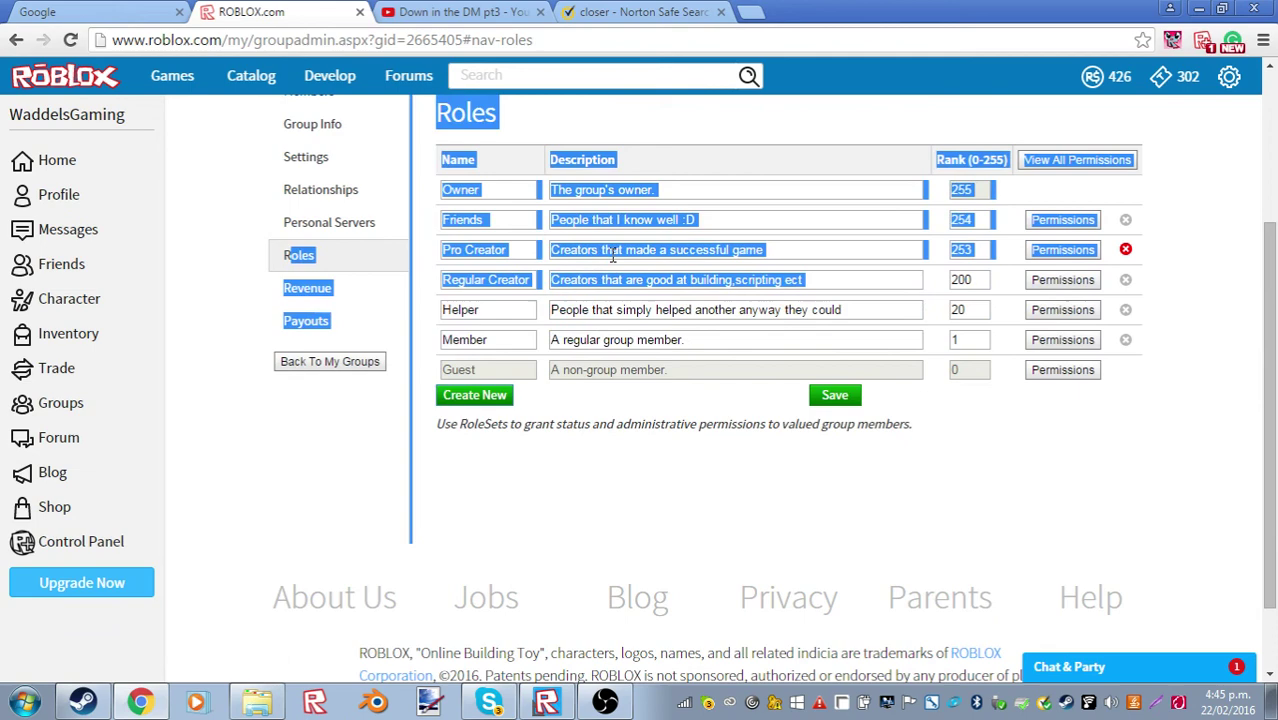
pyautogui.click(990, 411)
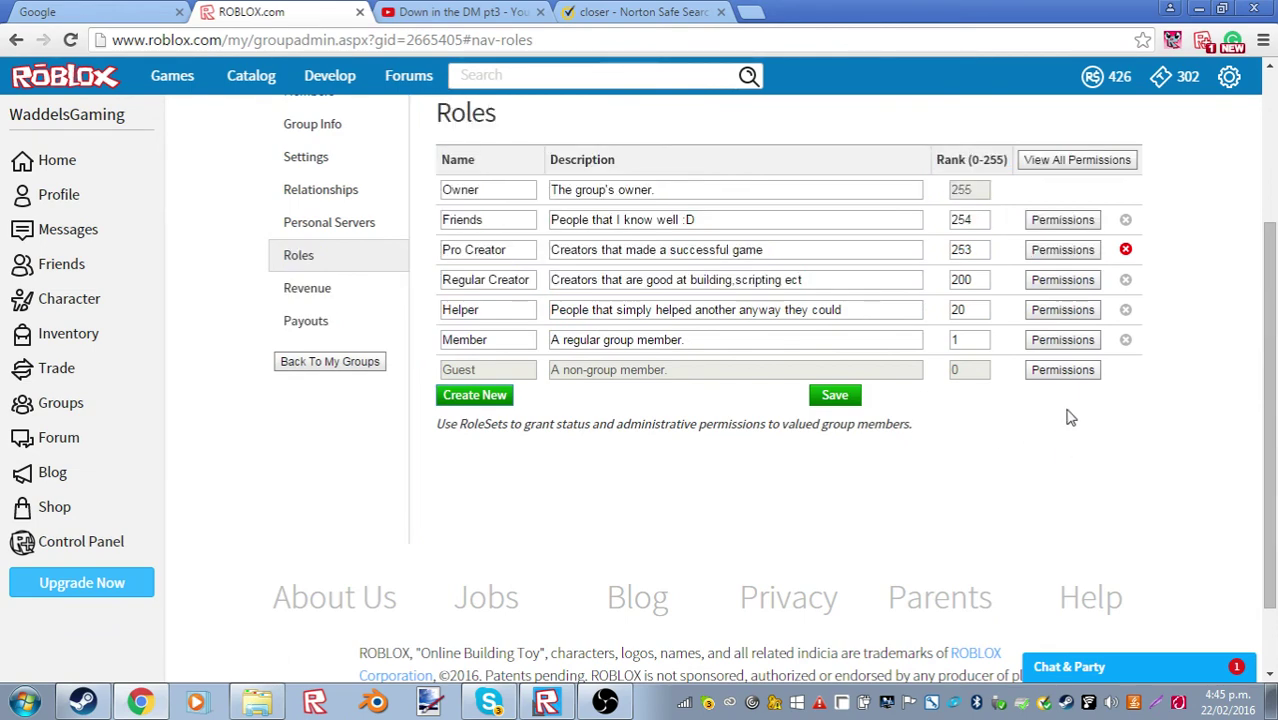
pyautogui.moveTo(978, 280); pyautogui.dragTo(998, 188)
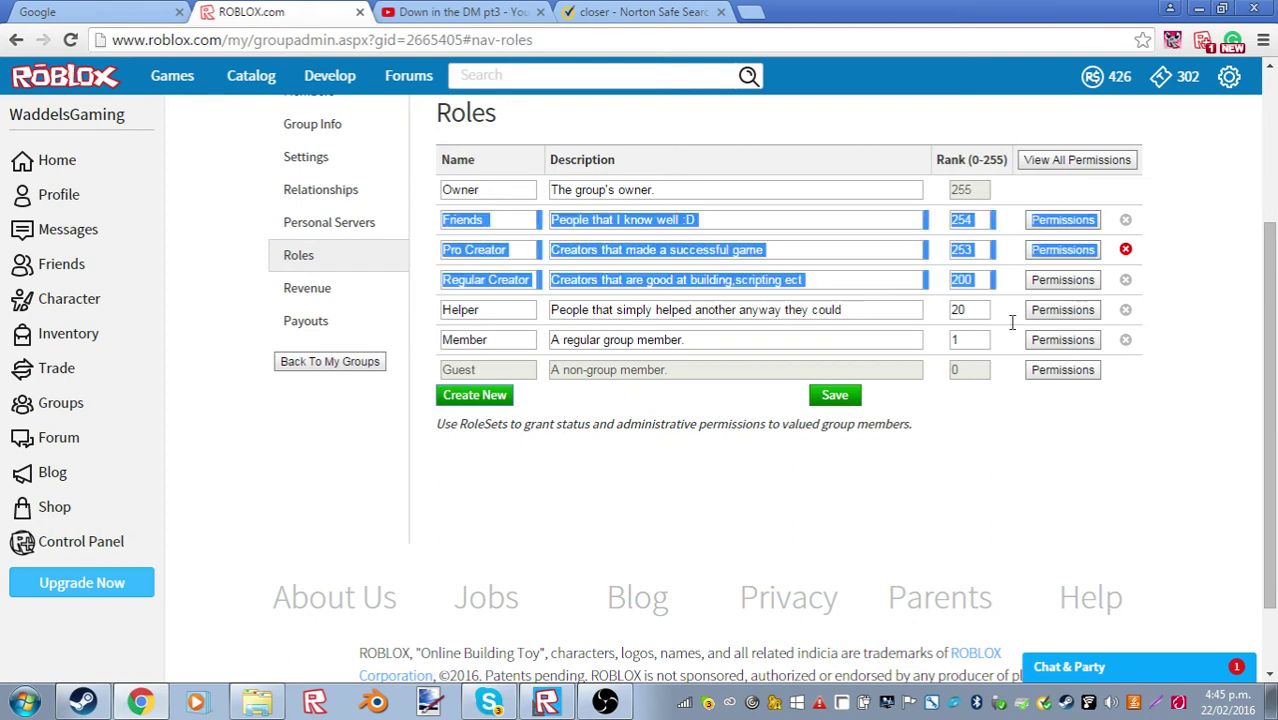
pyautogui.click(1012, 322)
pyautogui.moveTo(1006, 285); pyautogui.dragTo(733, 357)
pyautogui.click(1004, 285)
pyautogui.click(864, 271)
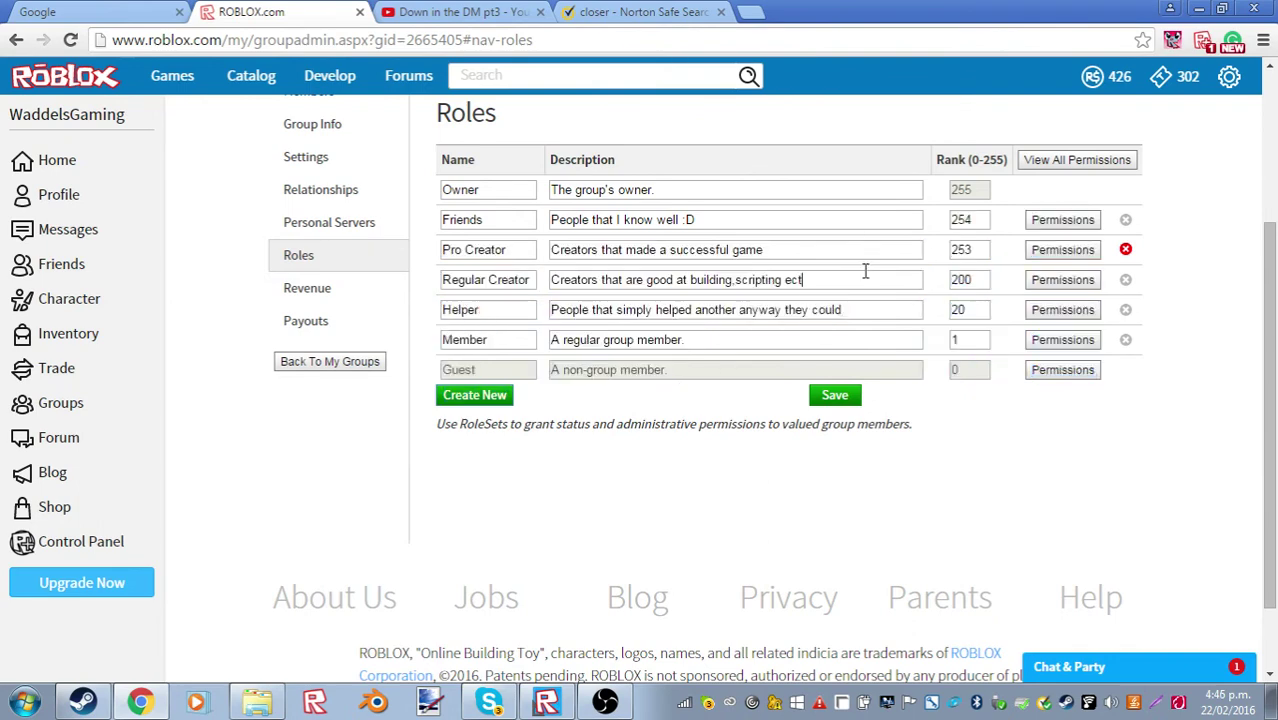
# Select Regular Creator's rank 200, then check Member and Friends' rank values without editing
pyautogui.doubleClick(962, 279)
pyautogui.click(951, 279)
pyautogui.scroll(3, 907, 285)
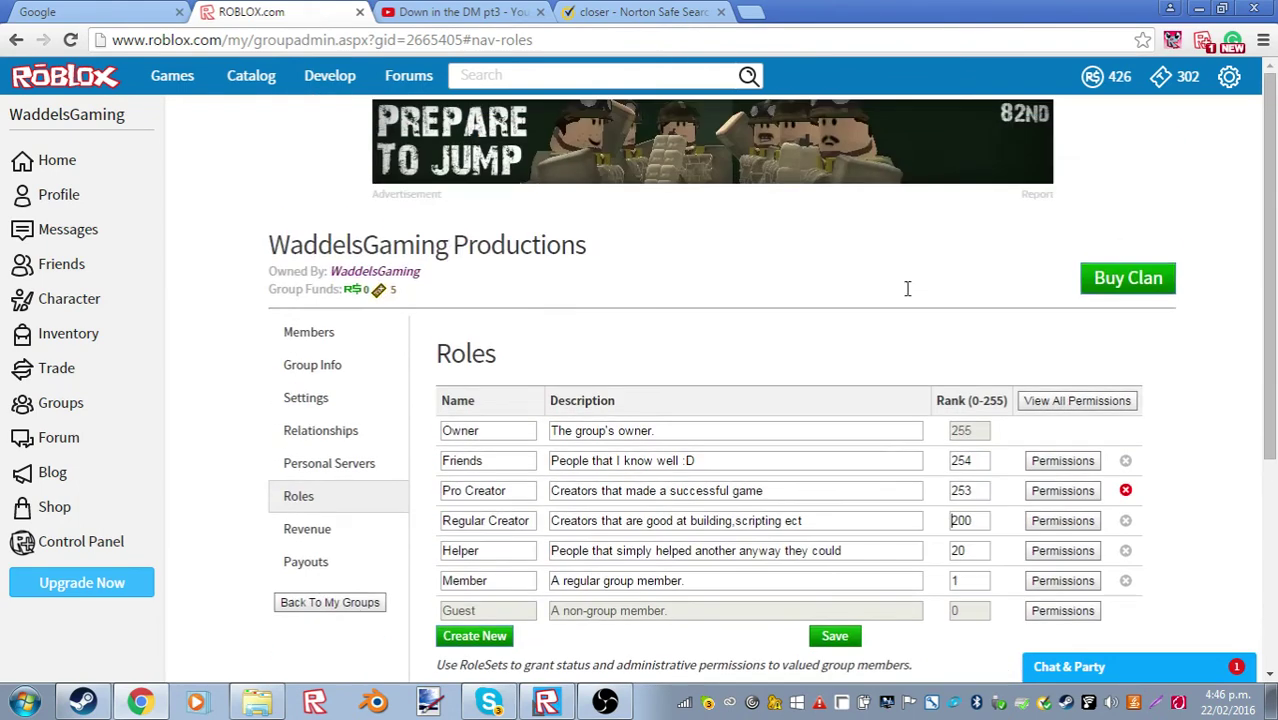
pyautogui.scroll(-2, 985, 327)
pyautogui.moveTo(991, 336); pyautogui.dragTo(820, 290)
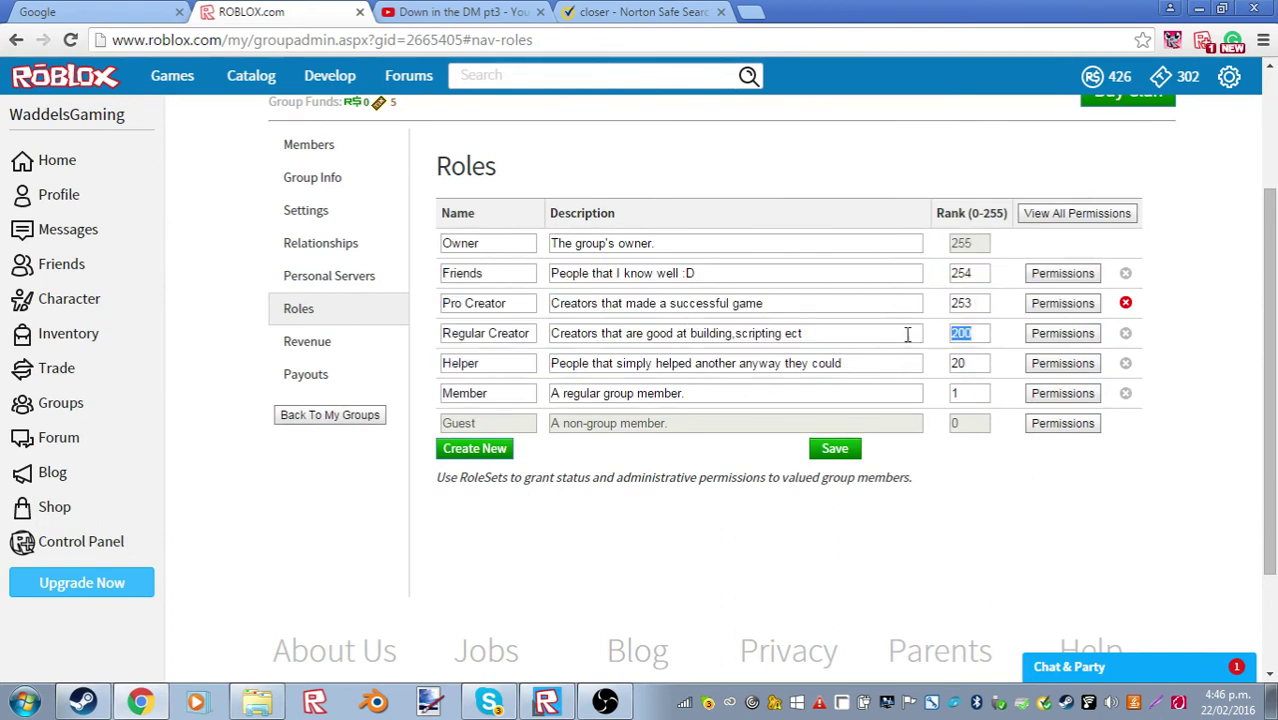
pyautogui.hotkey('shift', 'Right')
pyautogui.hotkey('shift', 'Right')
pyautogui.hotkey('shift', 'Left')
pyautogui.hotkey('shift', 'Left')
pyautogui.press('Right')
pyautogui.click(971, 395)
pyautogui.click(976, 276)
# Reopen the roleset form, enter rank 22, then cancel without purchasing
pyautogui.click(476, 452)
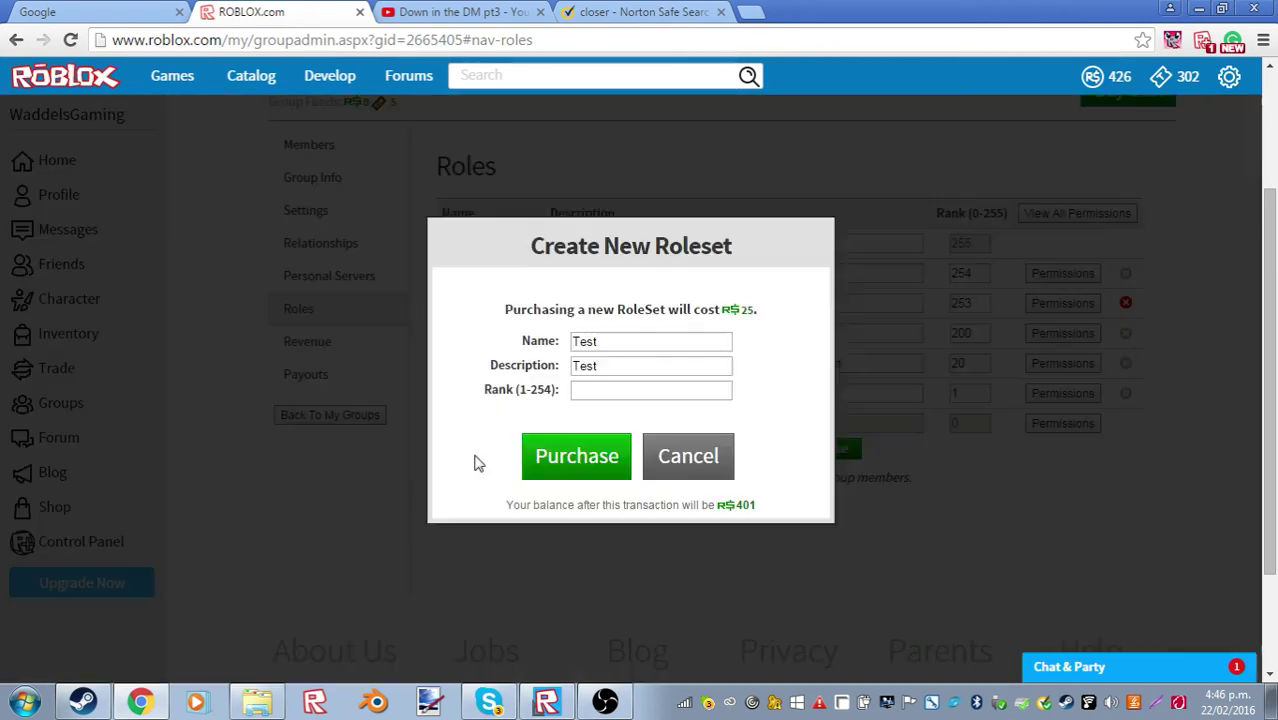
pyautogui.click(624, 391)
pyautogui.write('220')
pyautogui.click(722, 456)
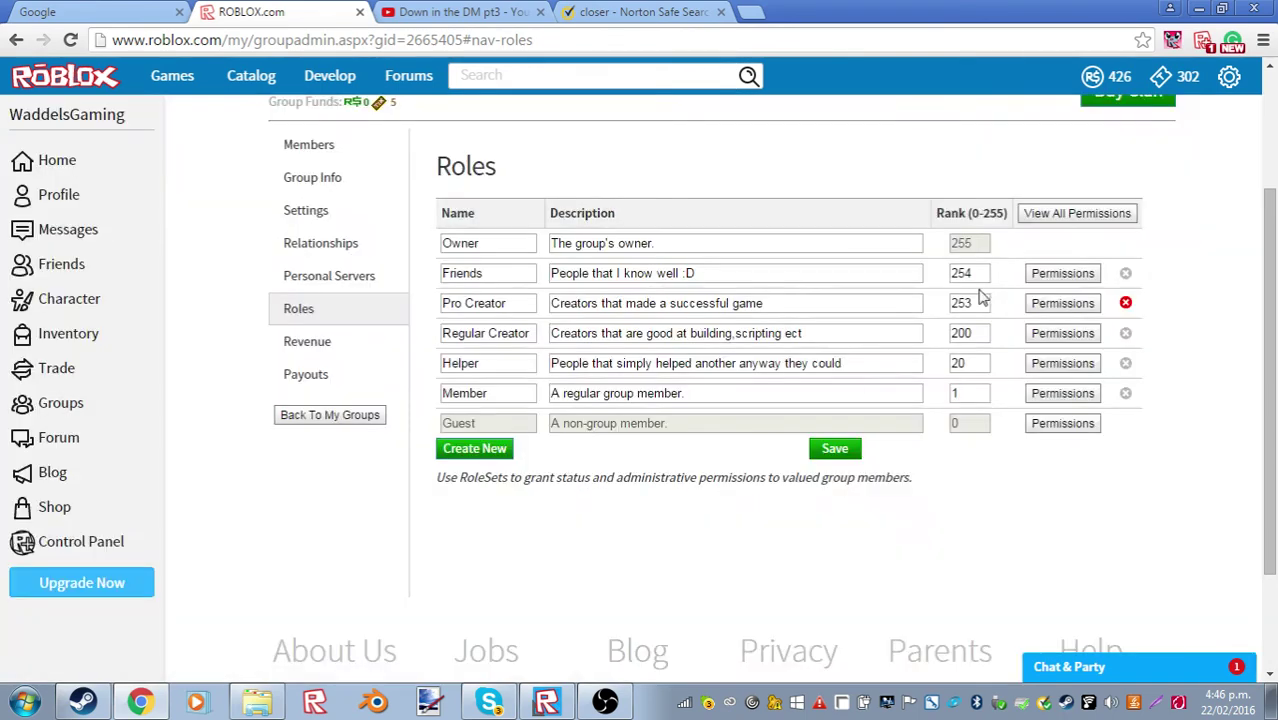
# Clear the roles highlight and switch the group admin view to the Settings section
pyautogui.moveTo(984, 300); pyautogui.dragTo(965, 425)
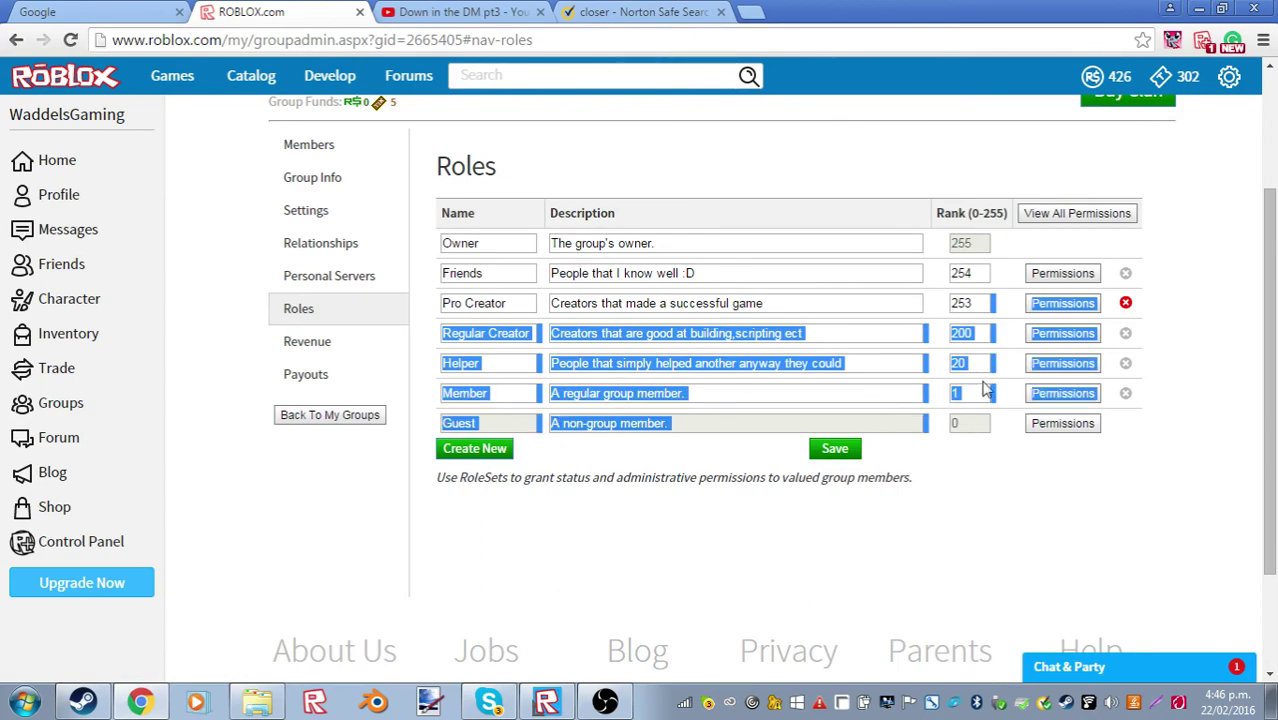
pyautogui.click(987, 390)
pyautogui.scroll(1, 669, 432)
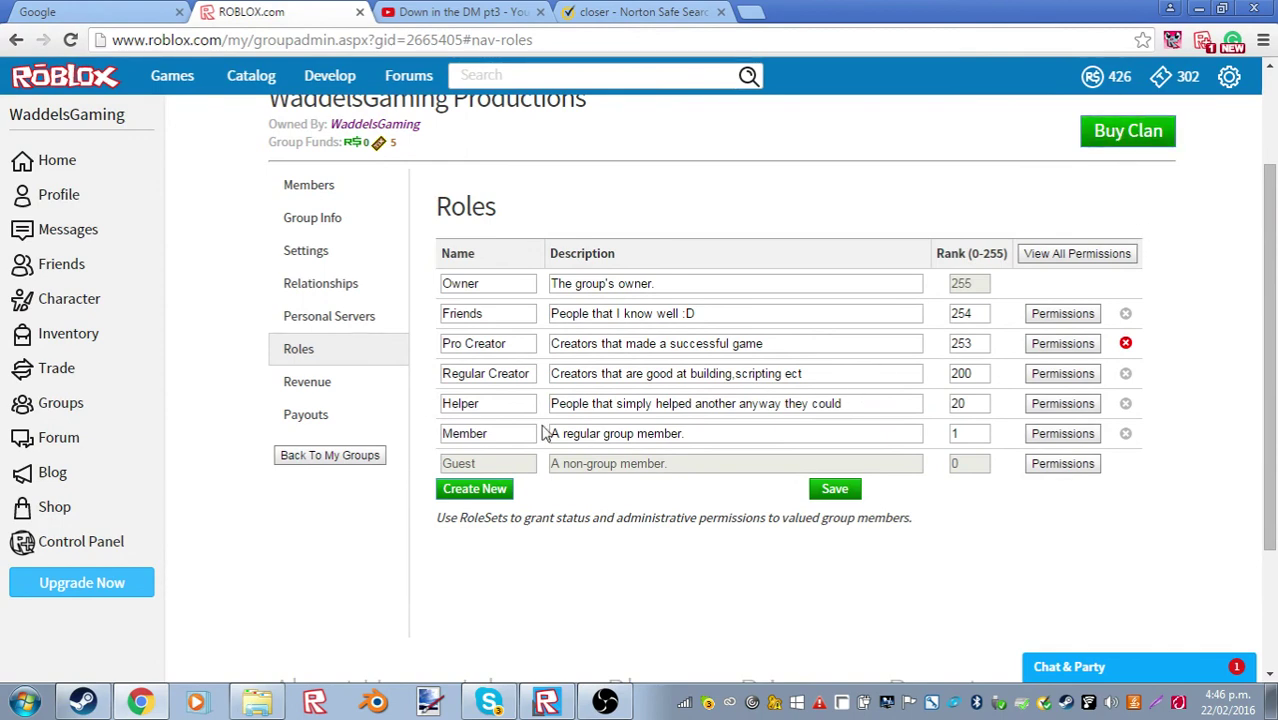
pyautogui.click(360, 315)
pyautogui.click(351, 282)
pyautogui.click(351, 252)
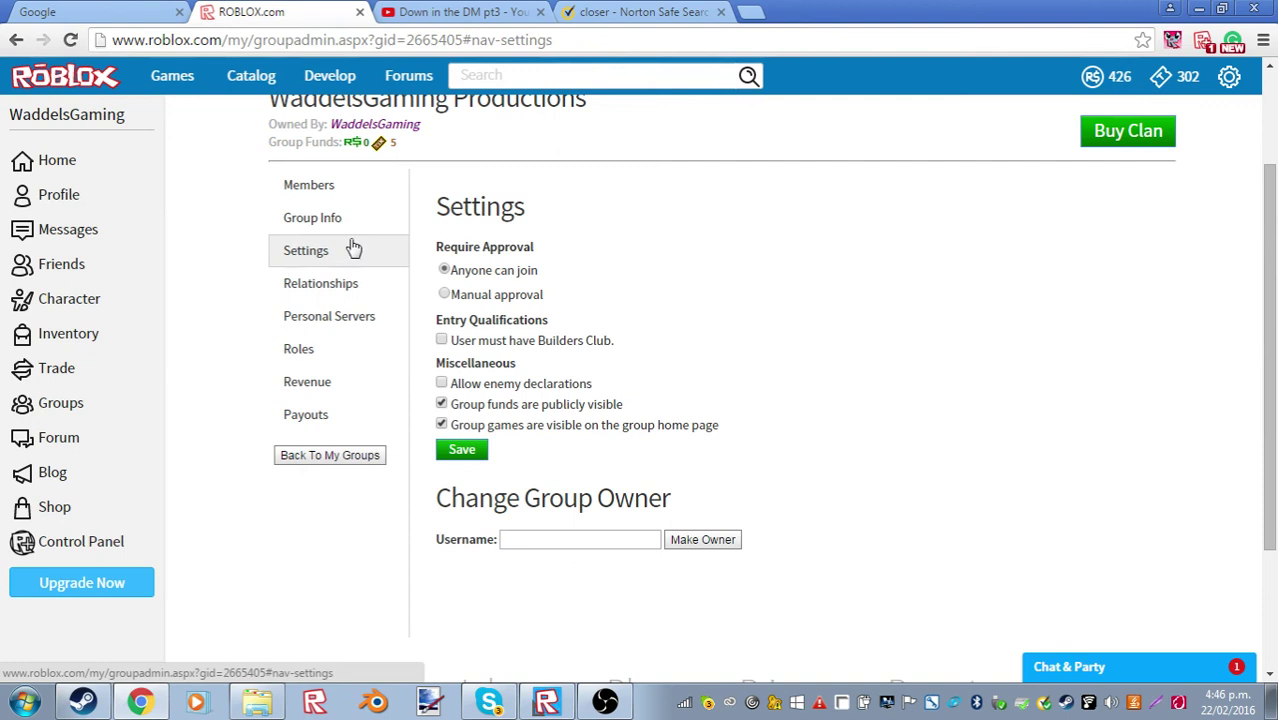